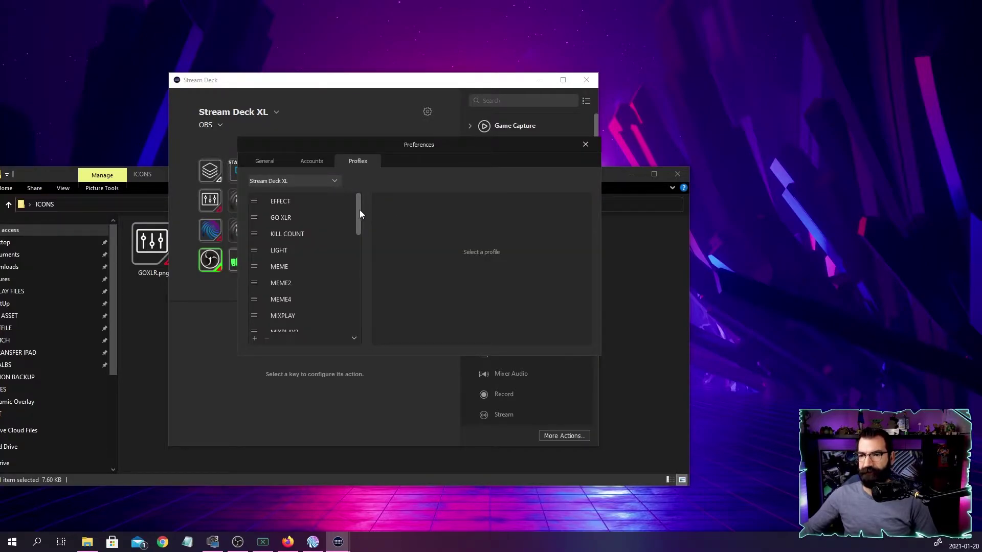
Step: Add a new Stream Deck XL profile and name it YOUTUBE
left_click_drag(357, 206, 362, 306)
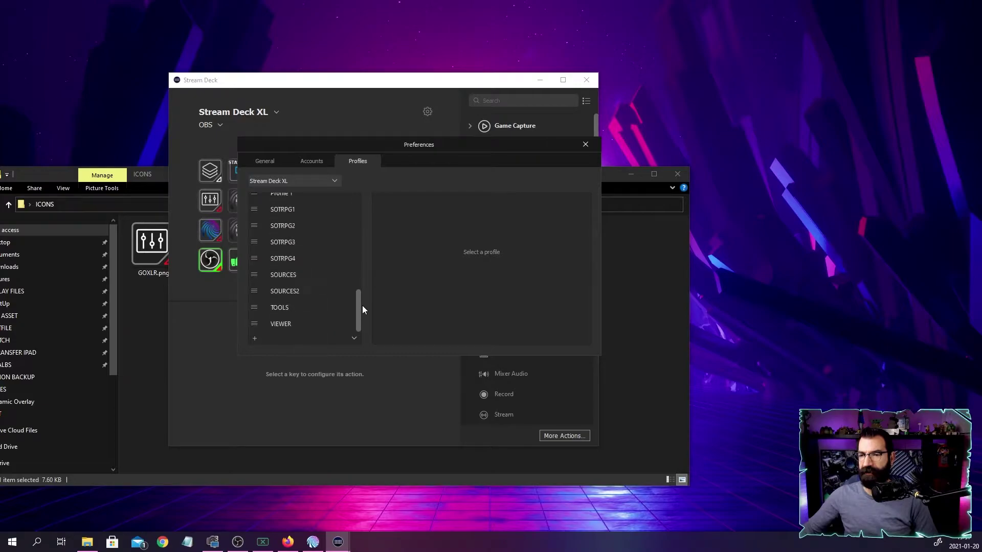
left_click(255, 338)
right_click(287, 321)
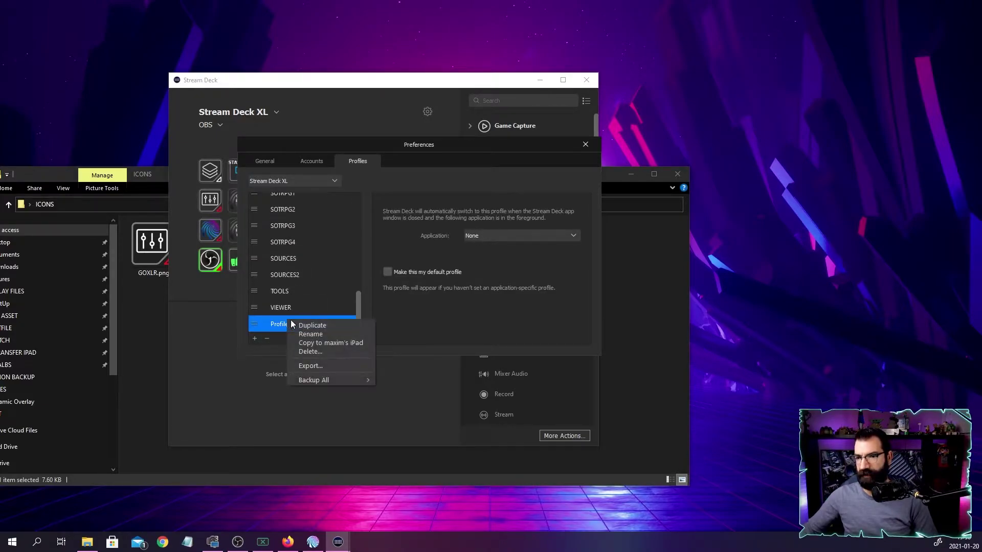
left_click(316, 335)
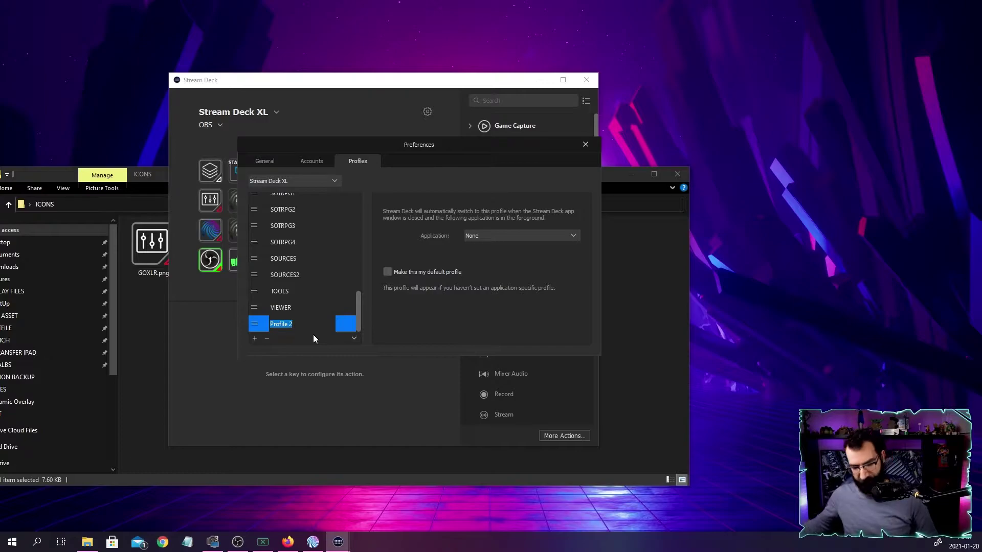
type("YOUTU")
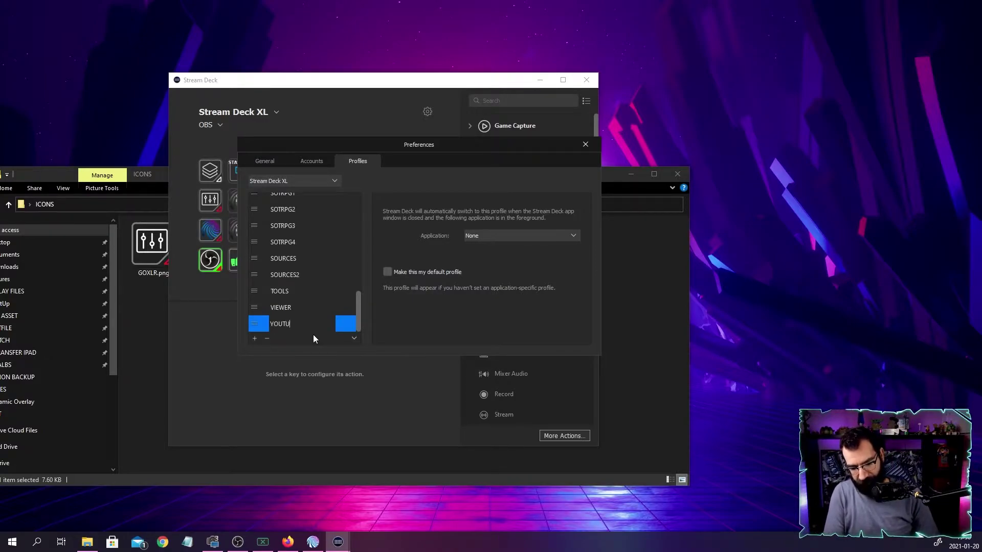
type("BE")
key("Return")
Step: Move the Preferences window clear of the key grid and switch to the YOUTUBE profile
left_click_drag(558, 145, 910, 60)
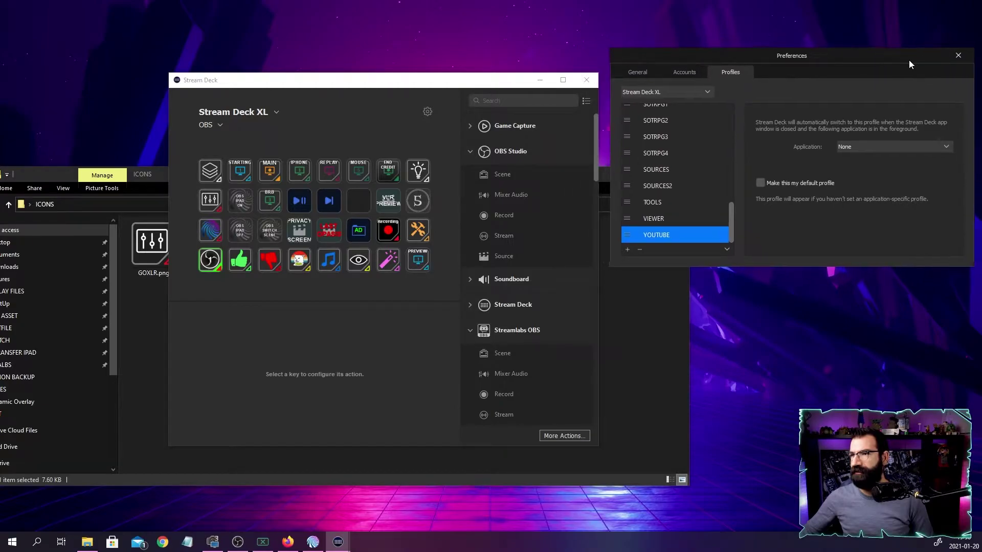
left_click(216, 124)
left_click(230, 415)
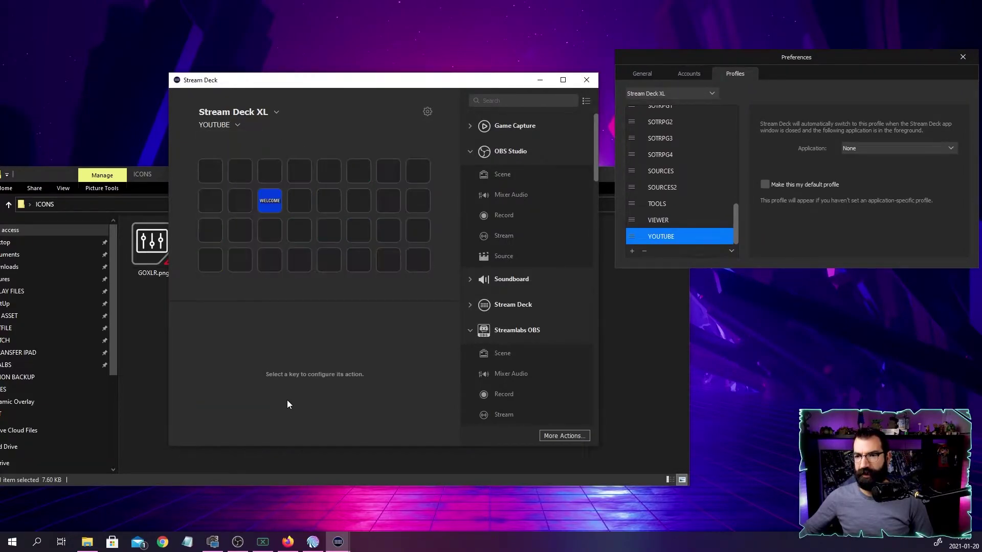
Step: Delete the WELCOME key from the YOUTUBE profile so the key grid is empty
left_click_drag(270, 201, 329, 230)
key("Delete")
left_click(329, 200)
left_click(240, 171)
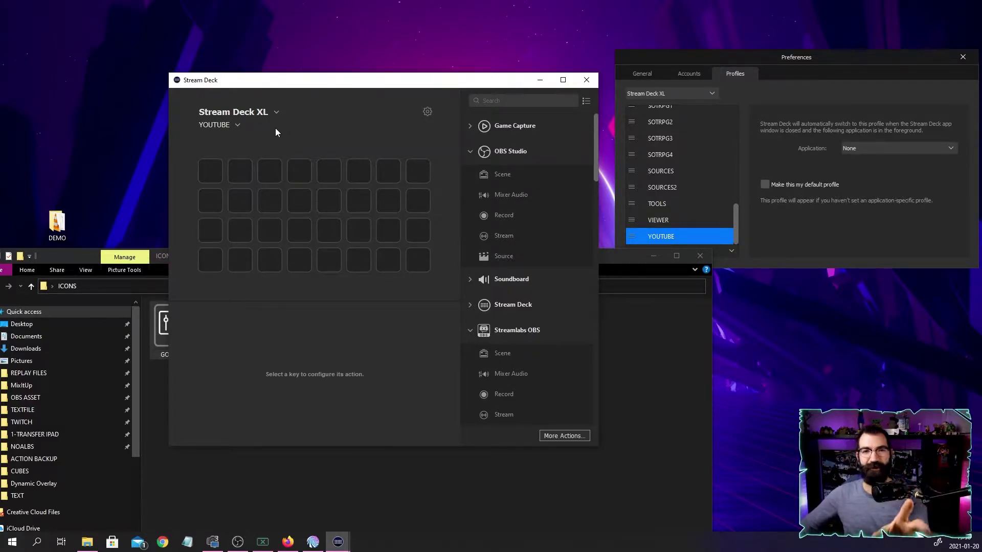
left_click(211, 171)
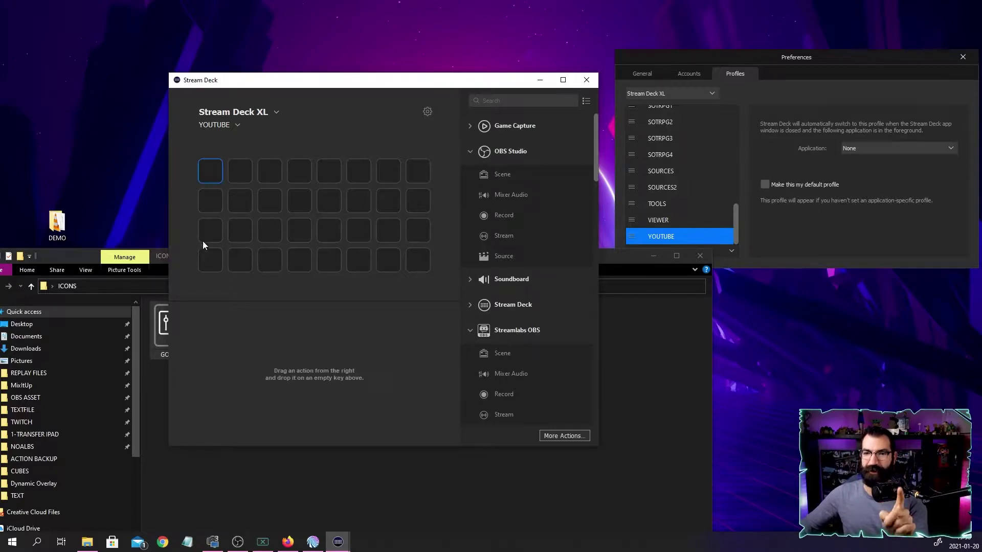
right_click(216, 169)
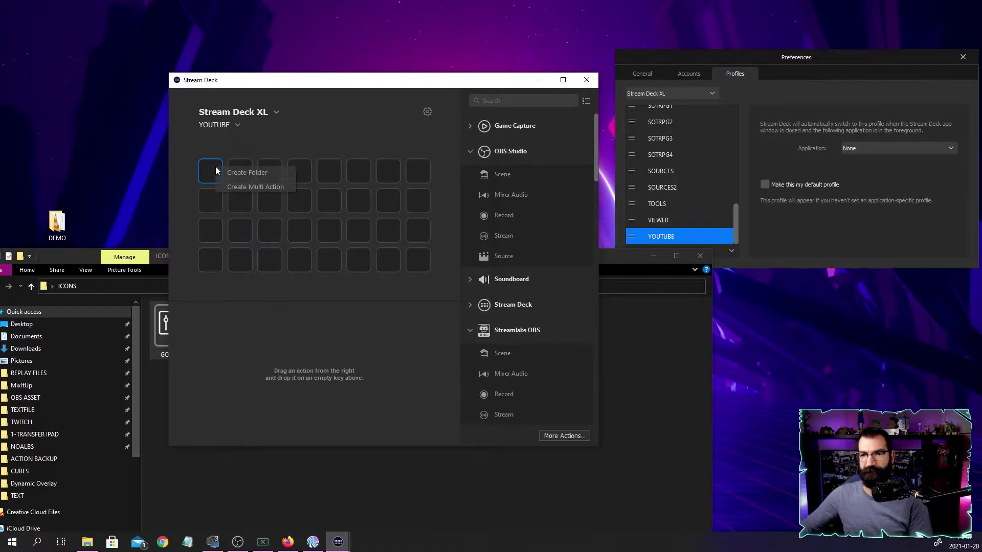
left_click(343, 114)
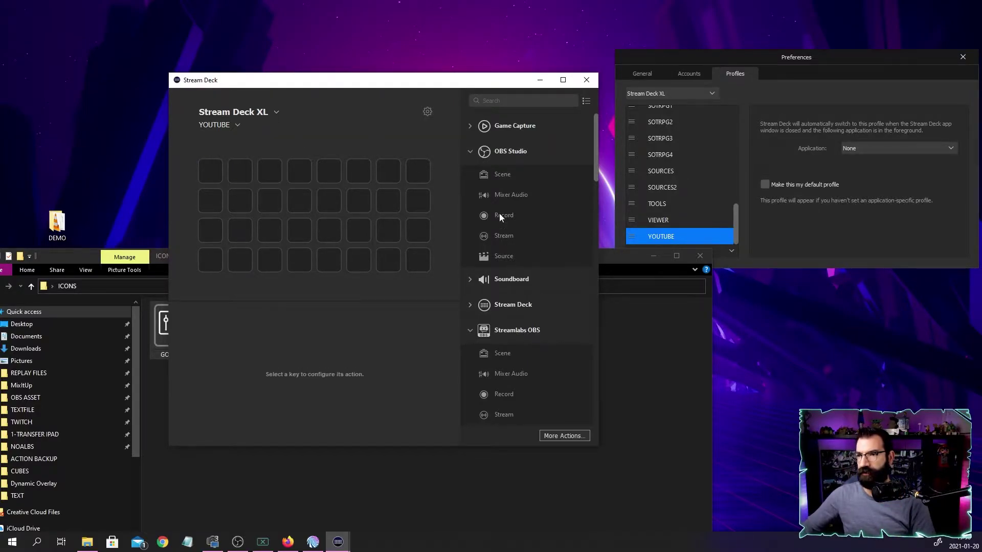
Step: Collapse the OBS Studio and Streamlabs OBS actions and place a Switch Profile action on the first key of the top row
left_click(470, 151)
left_click(469, 228)
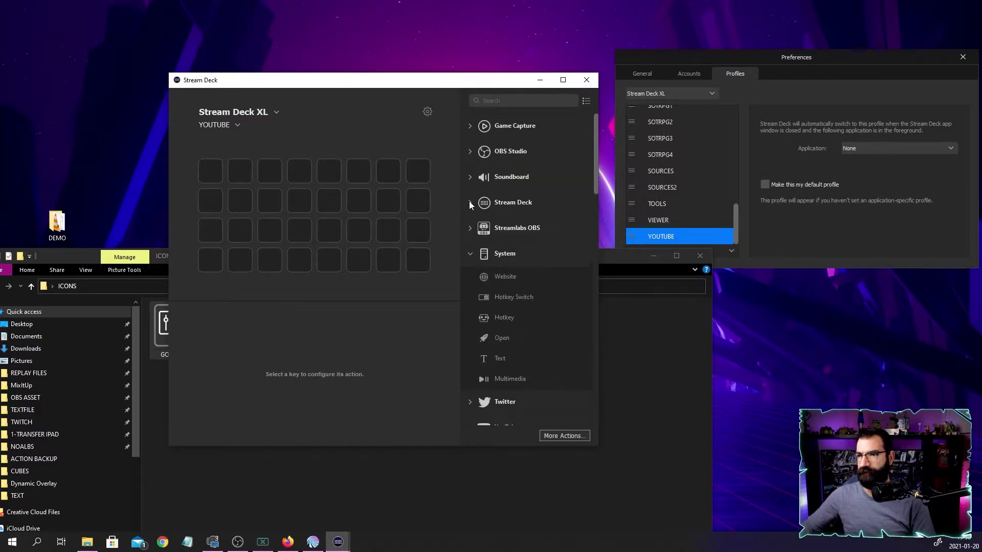
left_click(469, 202)
left_click_drag(507, 247, 209, 174)
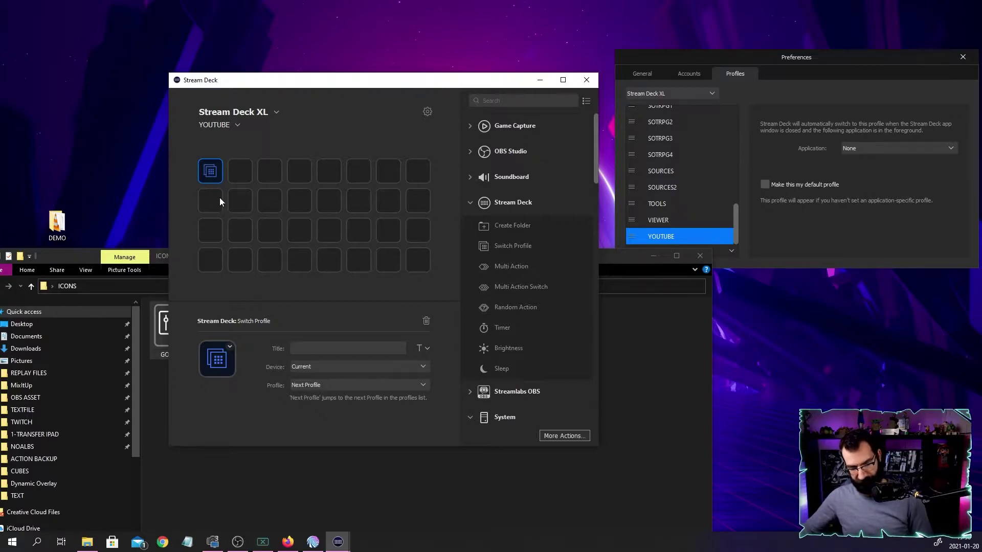
Step: Paste copies of the Switch Profile action onto the three keys below it in the first column
left_click(218, 209)
key("ctrl+v")
left_click(215, 230)
key("ctrl+v")
left_click(221, 260)
key("ctrl+v")
Step: Set the first column's top key icon to GOXLR.png from the ICONS folder on the Desktop
left_click(210, 171)
left_click(231, 347)
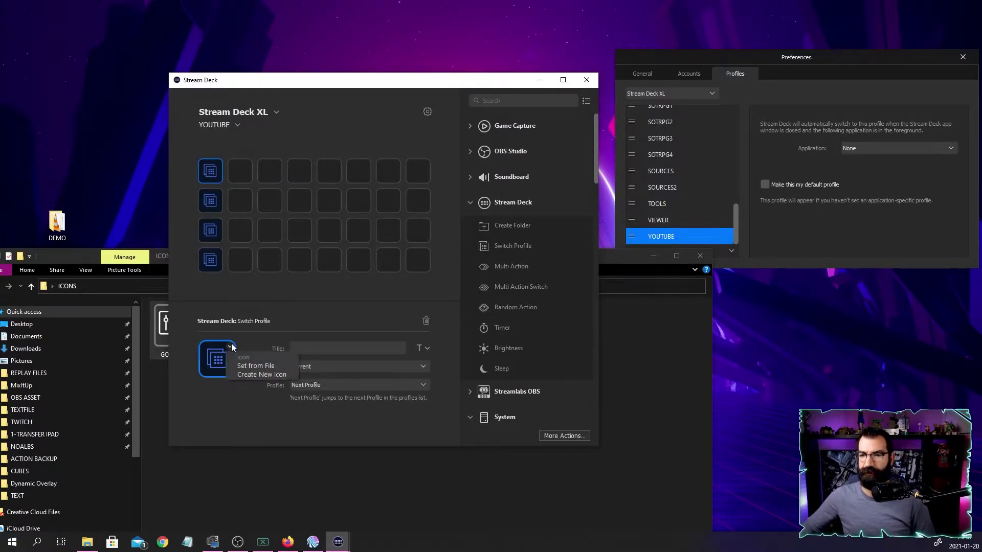
left_click(247, 363)
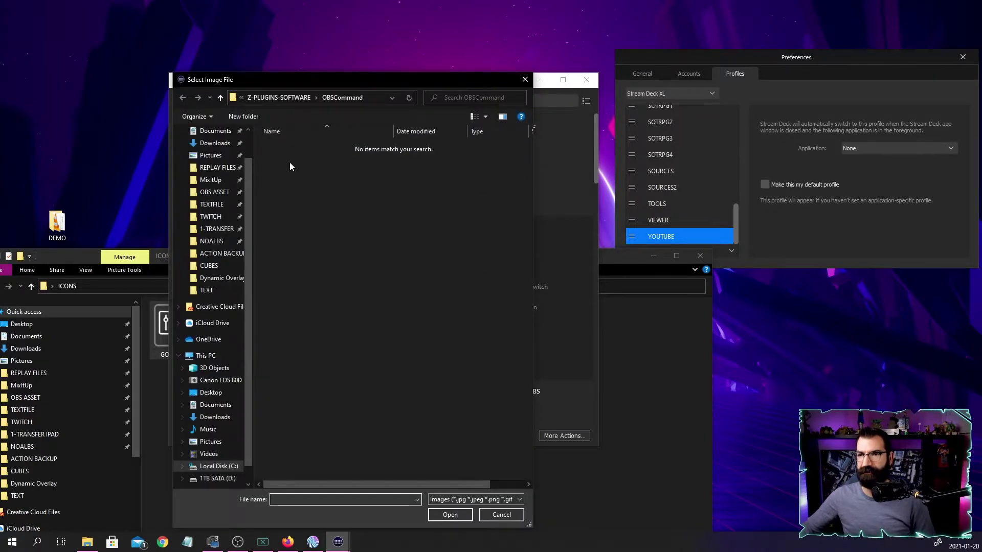
scroll(197, 190, "up", 1)
left_click(215, 156)
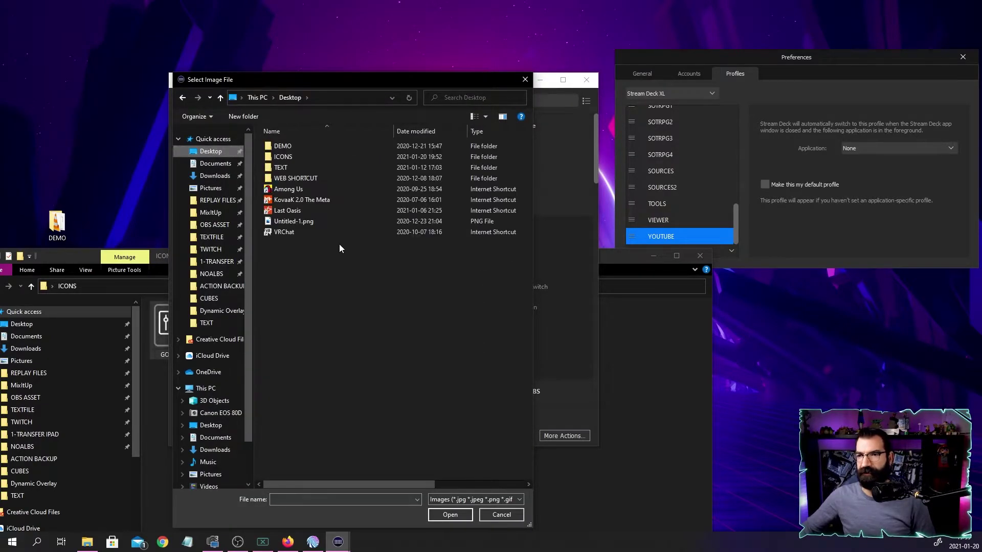
double_click(298, 159)
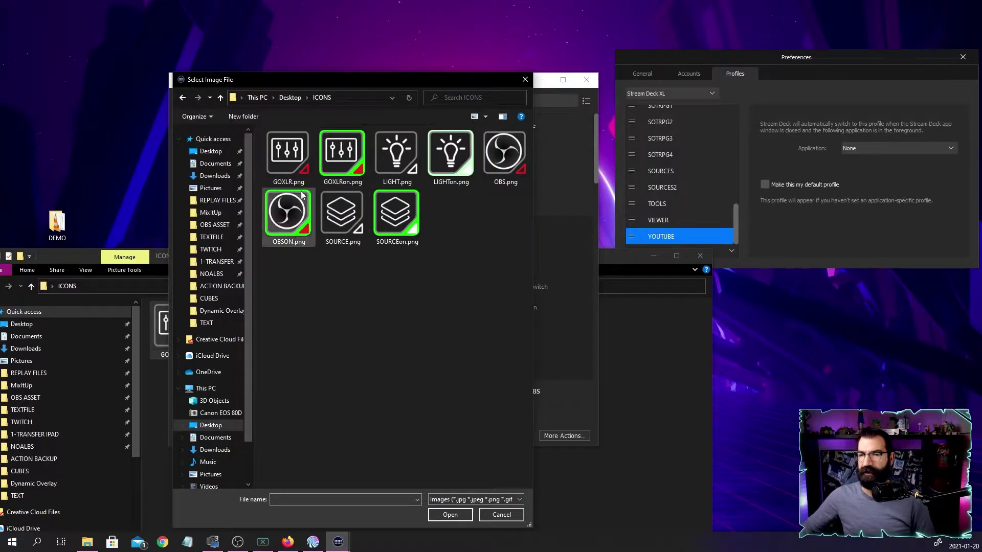
double_click(293, 159)
Step: Give the remaining first-column keys the light, SOURCE.png and OBS icons, in that order downwards
left_click(213, 201)
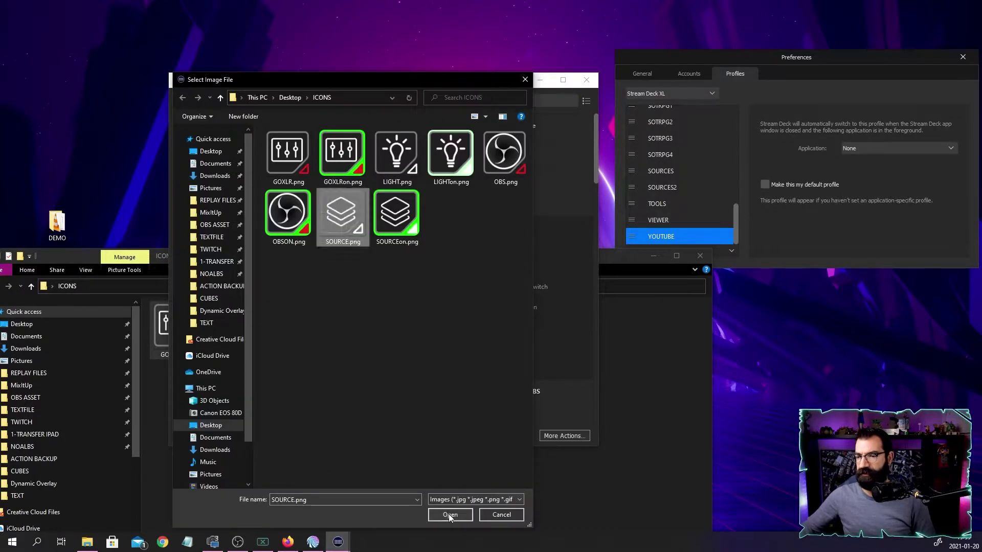
left_click(448, 514)
left_click(259, 285)
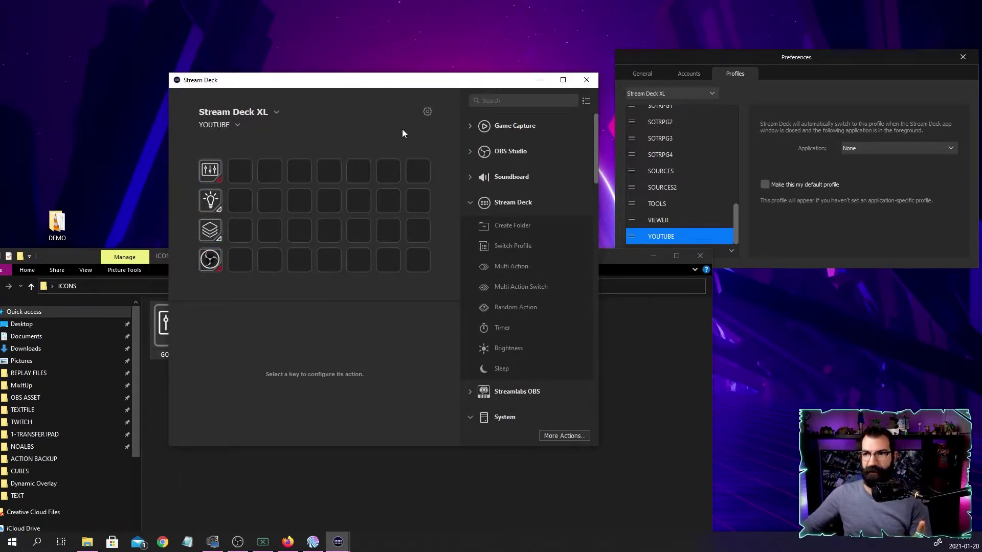
Step: Bring the Preferences window closer and duplicate the YOUTUBE profile until it has three copies
left_click_drag(766, 58, 466, 63)
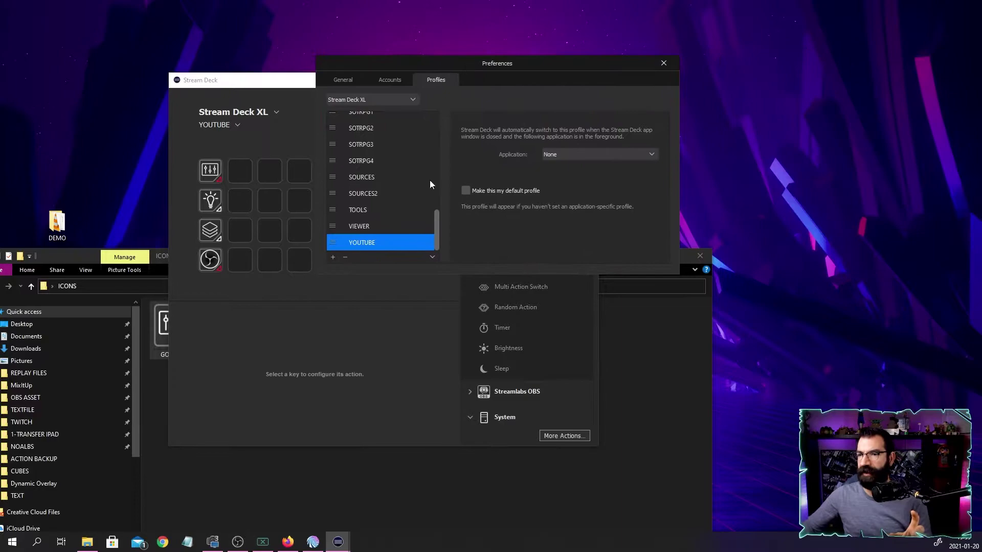
right_click(355, 242)
left_click(366, 244)
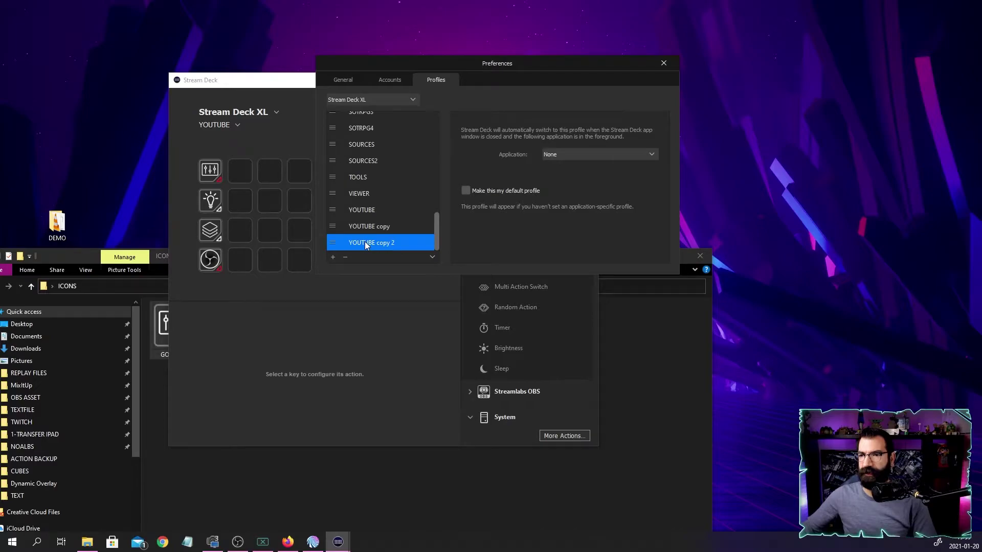
right_click(364, 241)
left_click(373, 247)
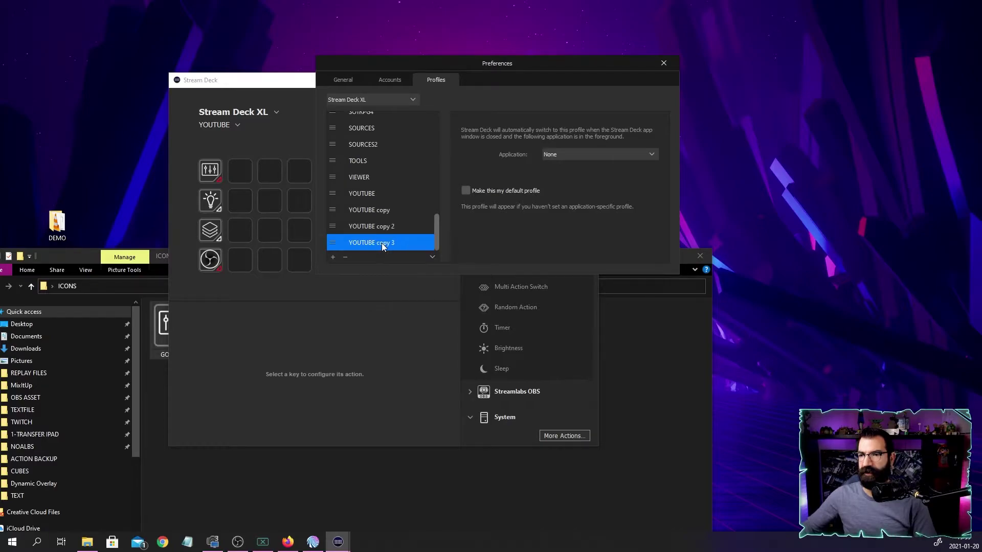
left_click(367, 179)
left_click(367, 197)
left_click(369, 208)
left_click(370, 226)
left_click(370, 241)
Step: Rename the original YOUTUBE profile to YOUTUBE OBS
left_click(369, 194)
right_click(368, 190)
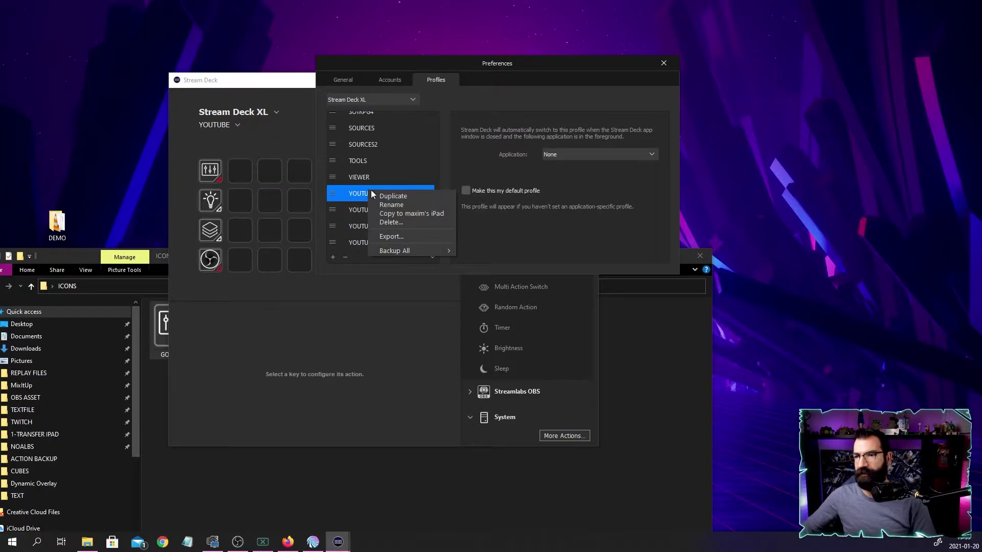
left_click(397, 205)
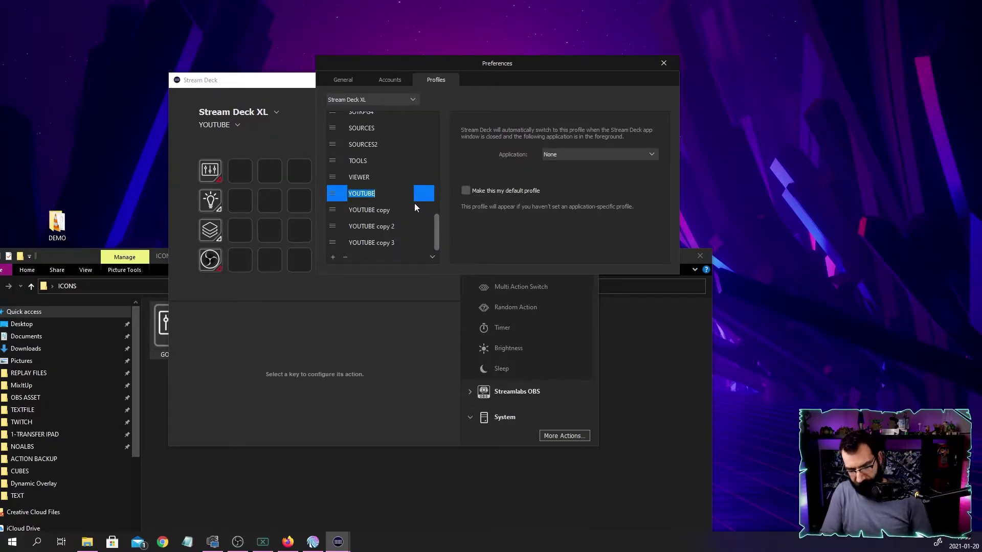
key("End")
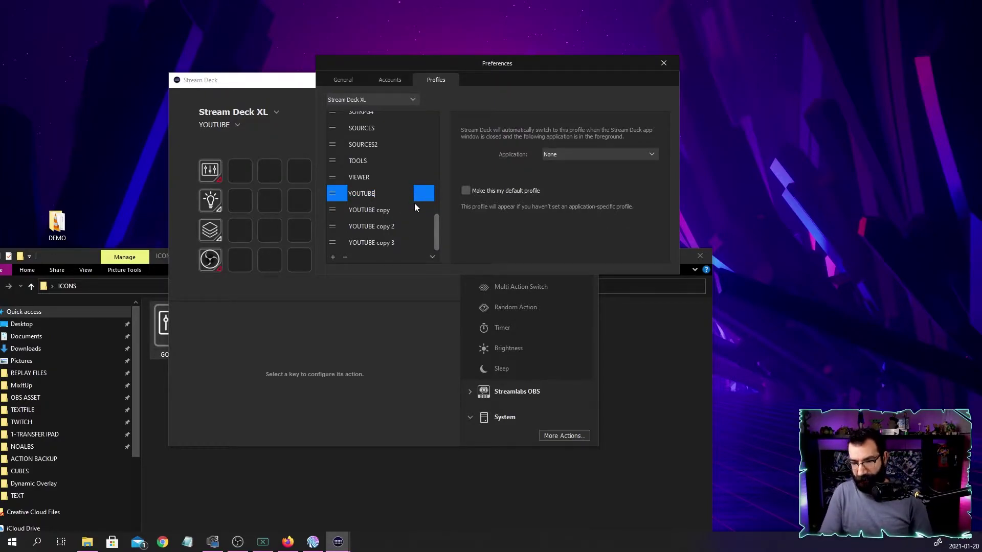
type("OBS")
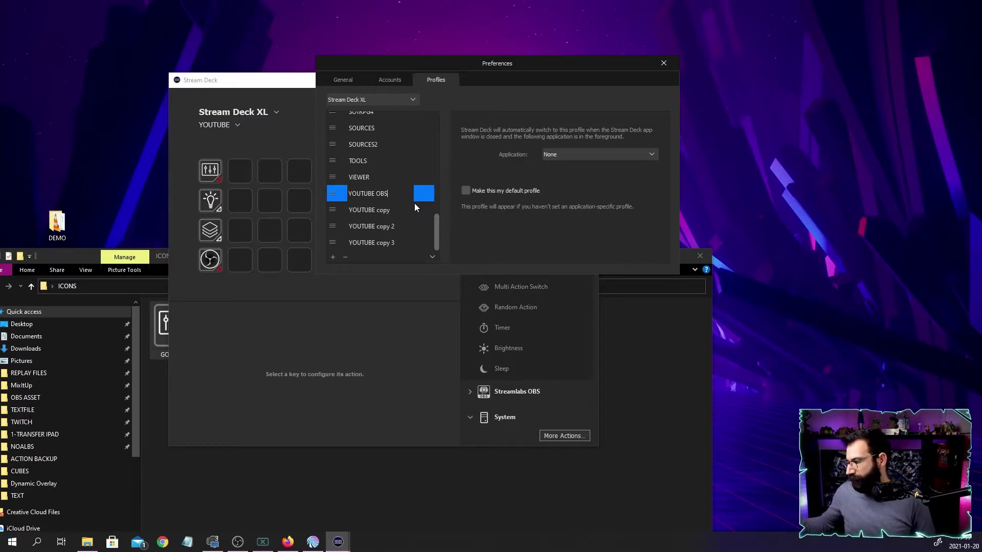
Step: Rename the three duplicated profiles to YOUTUBE LAYER, YOUTUBE LIGHT and YOUTUBE GOXLR
left_click(392, 206)
right_click(392, 204)
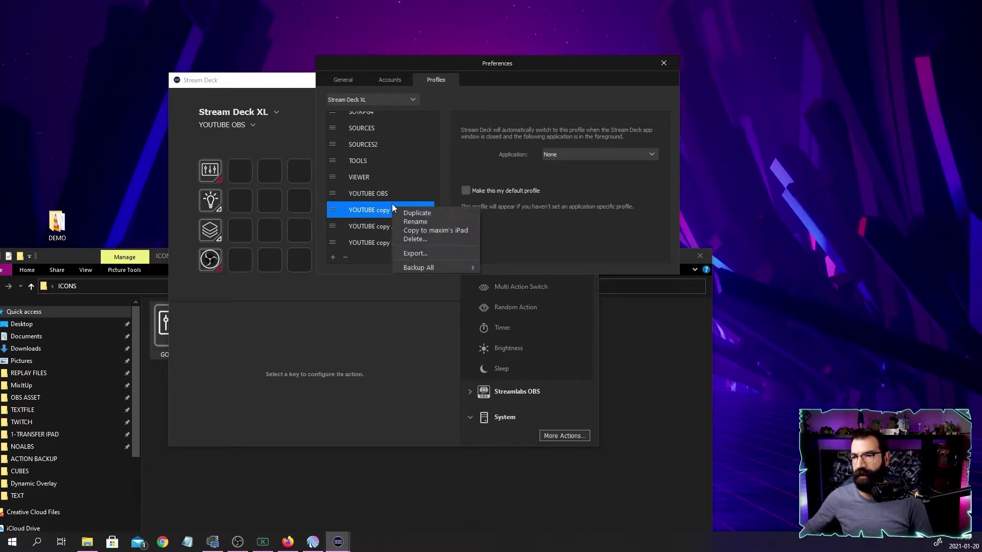
left_click(415, 222)
key("BackSpace")
key("BackSpace")
key("BackSpace")
key("BackSpace")
type("LAYER")
type("GOXLR")
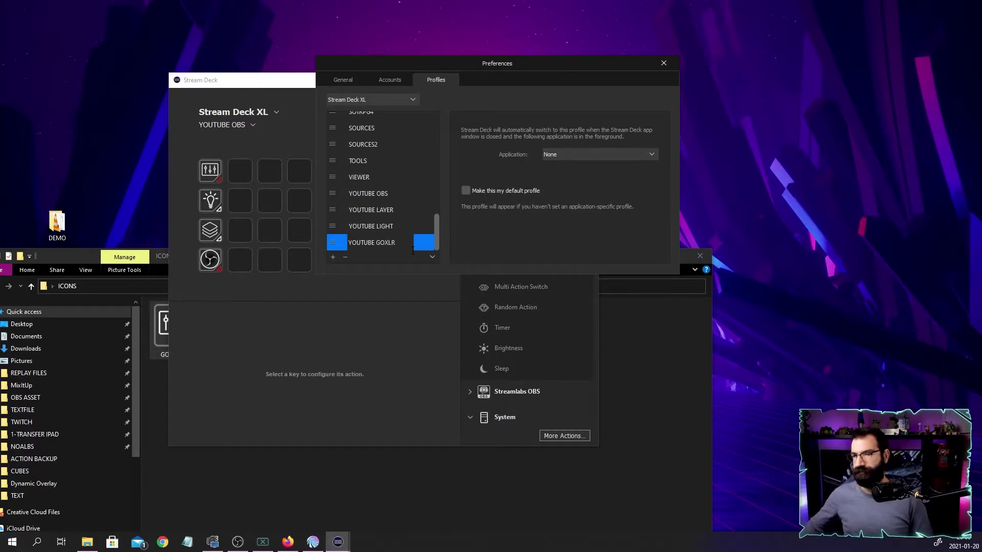
left_click(386, 193)
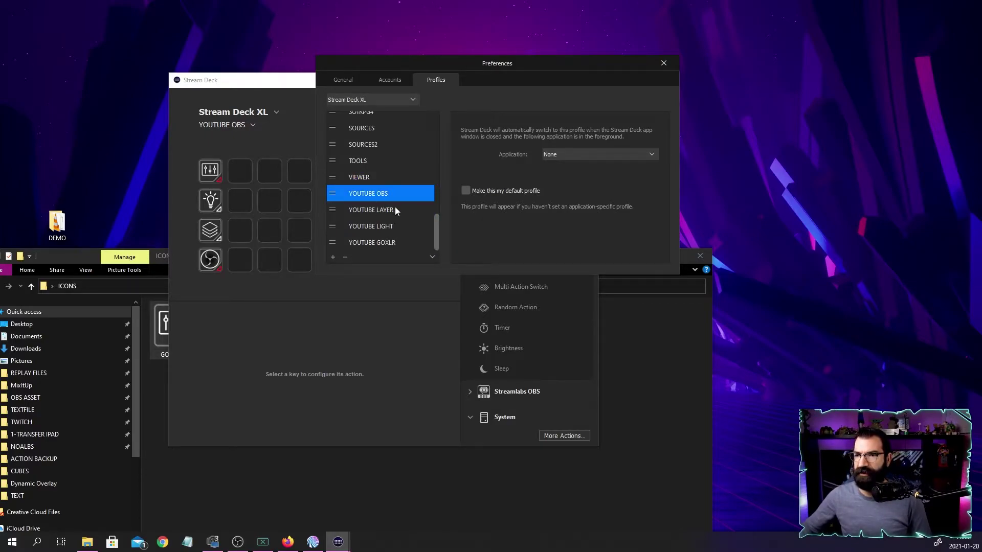
Step: Set the OBS icon key in the YOUTUBE OBS profile to switch to the YOUTUBE OBS profile
left_click(286, 126)
left_click(207, 268)
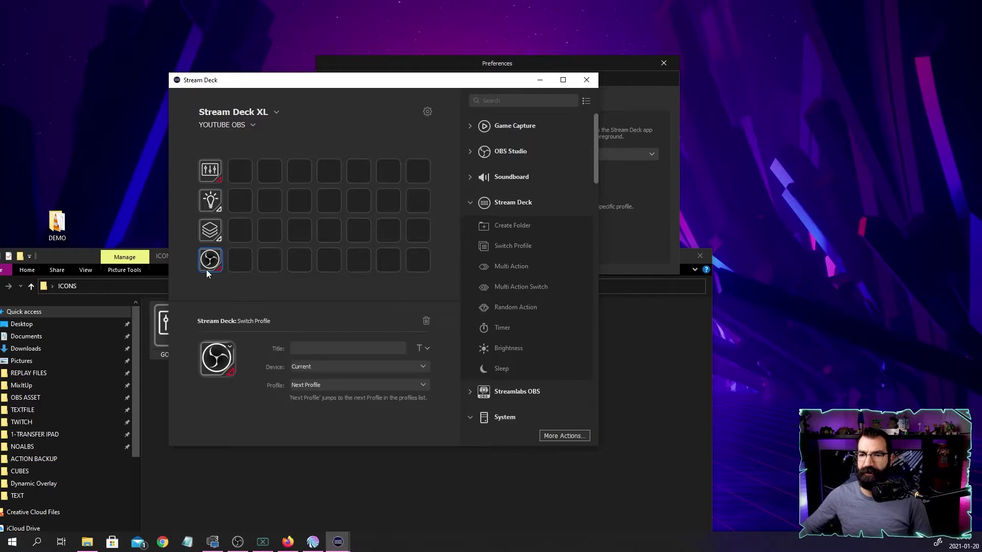
left_click(337, 386)
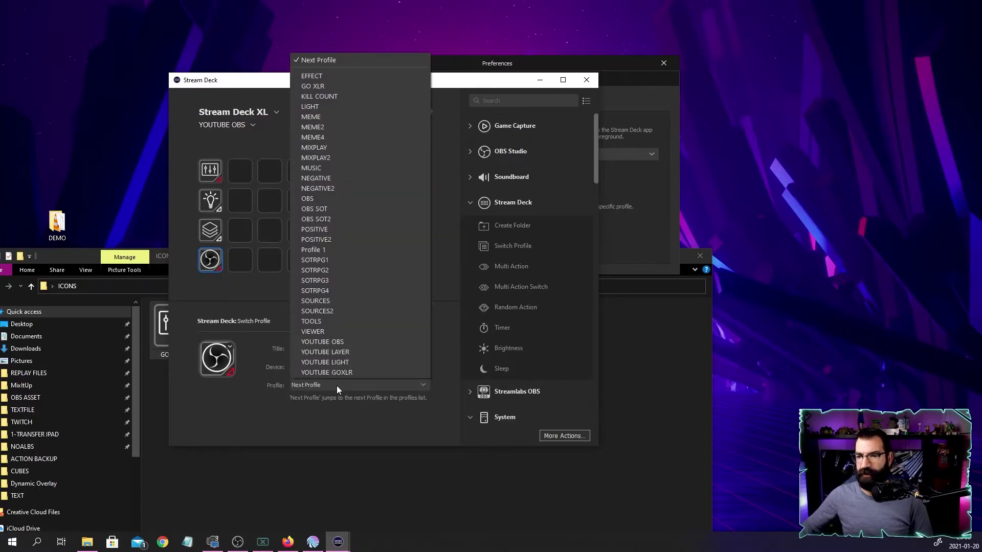
left_click(278, 404)
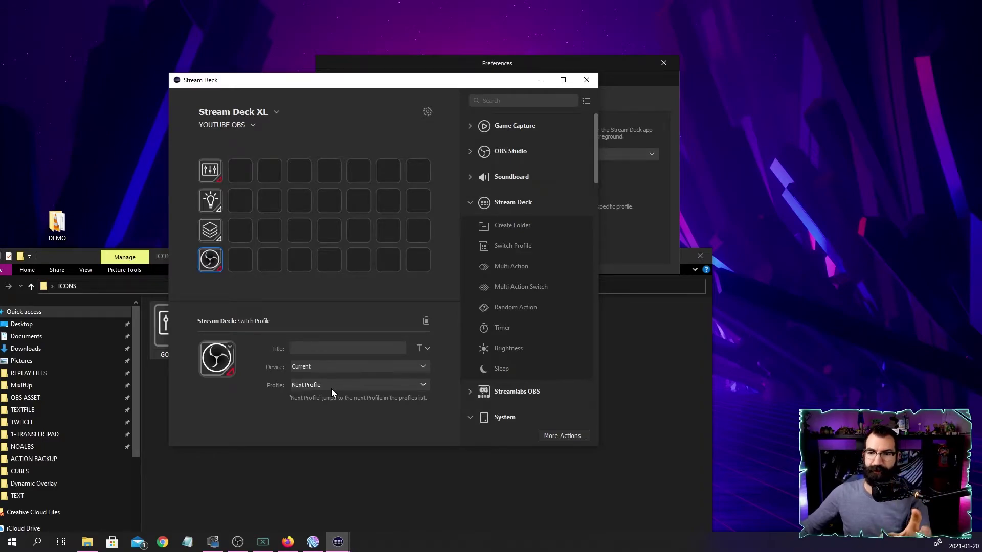
left_click(337, 385)
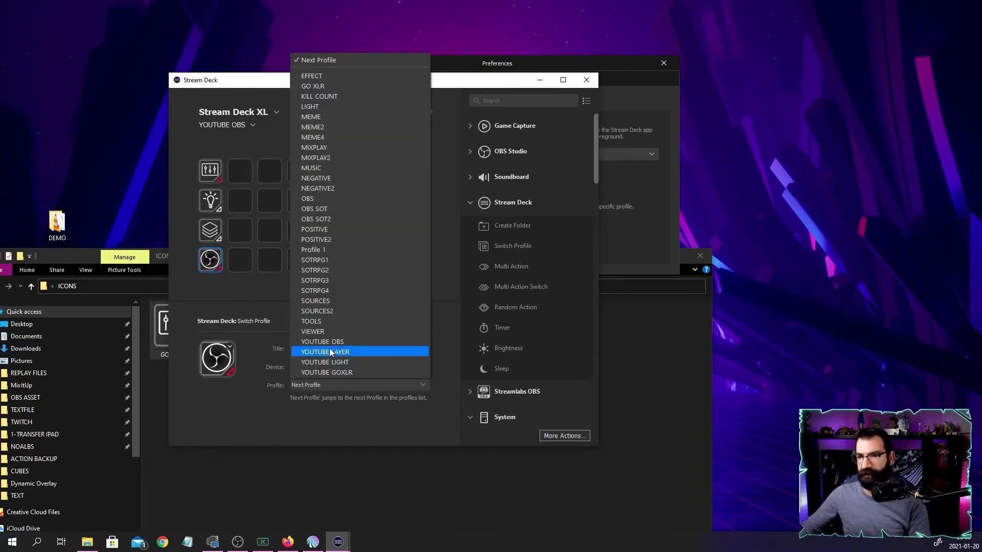
left_click(323, 341)
Step: Set the layers icon key to switch to the YOUTUBE LAYER profile
left_click(210, 230)
left_click(352, 383)
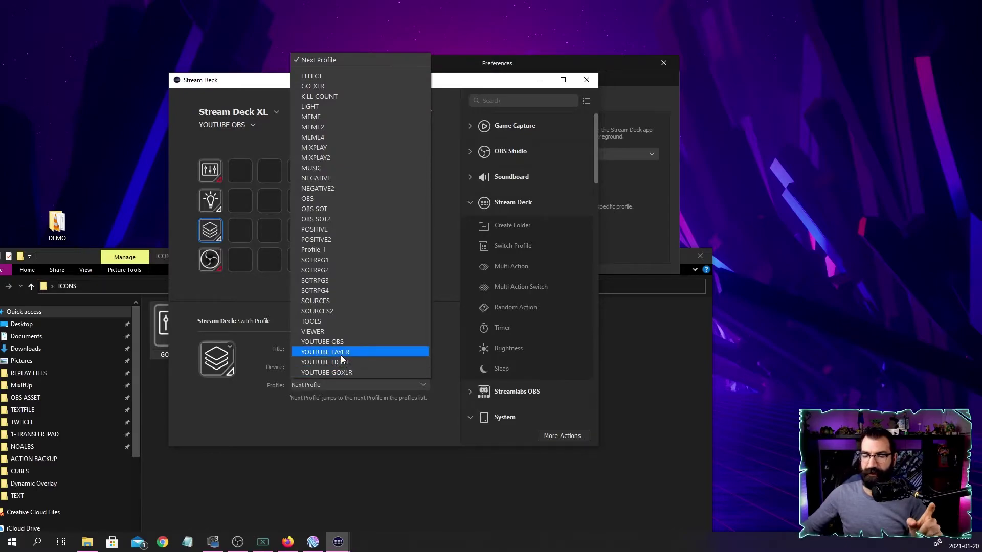
left_click(358, 352)
Step: Set the mixer icon key to switch to the YOUTUBE GOXLR profile
left_click(210, 170)
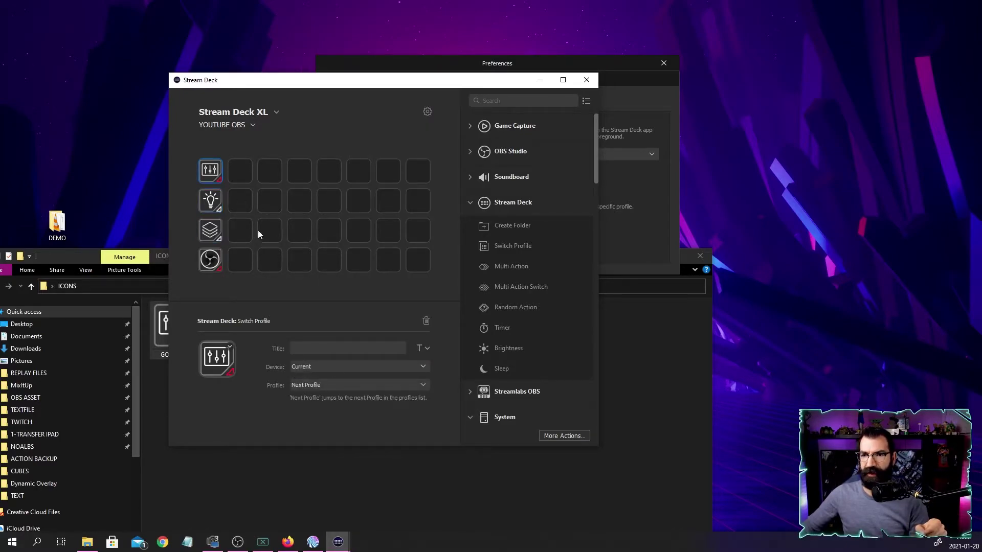
left_click(336, 385)
left_click(350, 344)
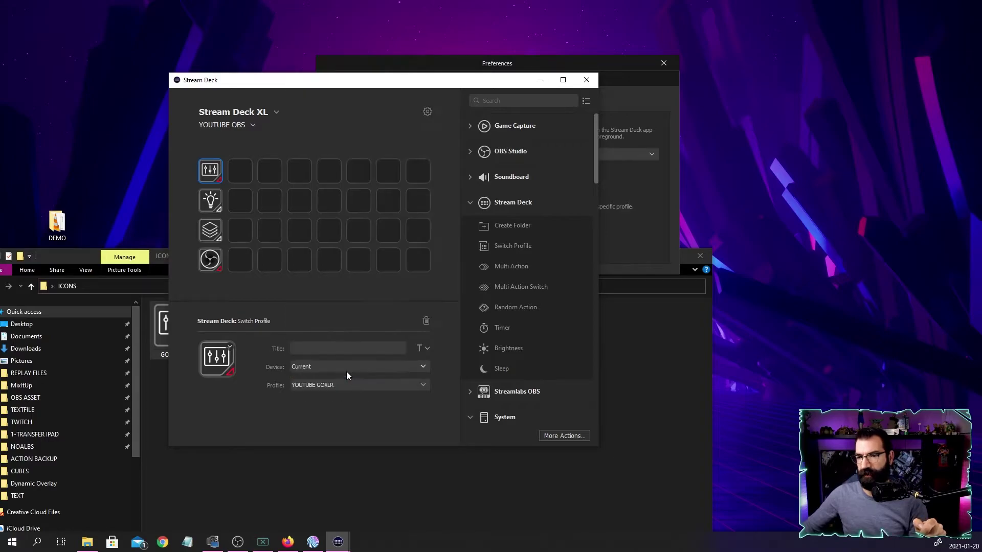
Step: Review the Switch Profile settings of the mixer, light, layers and OBS icon keys in the YOUTUBE OBS profile
left_click(210, 200)
left_click(210, 260)
left_click(210, 170)
left_click(210, 201)
left_click(210, 231)
left_click(210, 260)
left_click(210, 170)
left_click(210, 200)
left_click(211, 234)
left_click(213, 264)
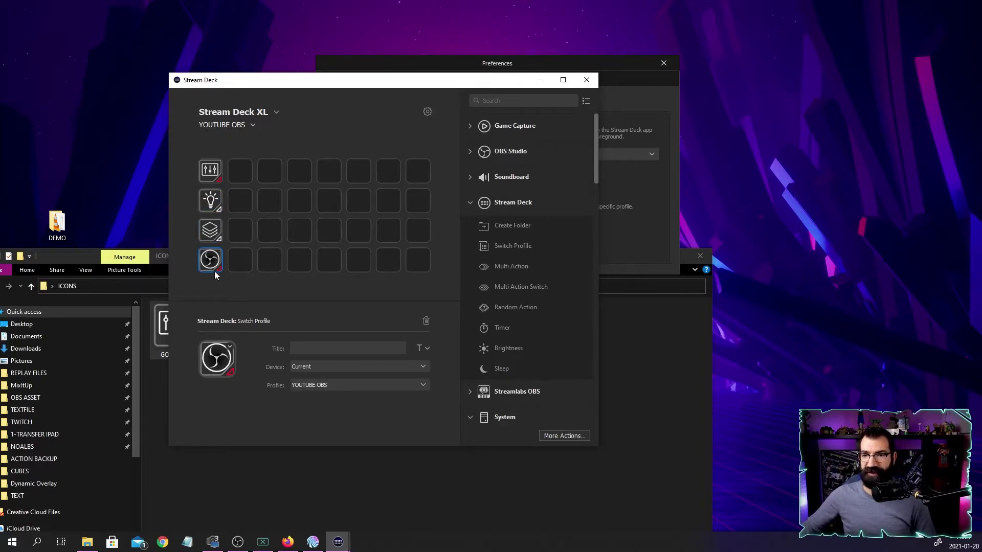
Step: Replace the OBS key's icon in the YOUTUBE OBS profile with its green highlighted version from the image files
left_click(230, 347)
left_click(271, 365)
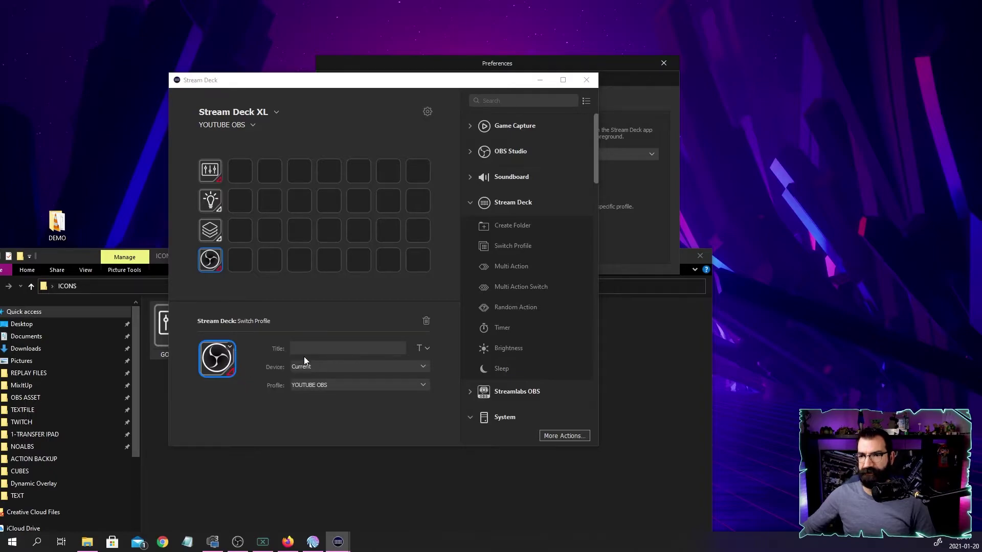
double_click(288, 215)
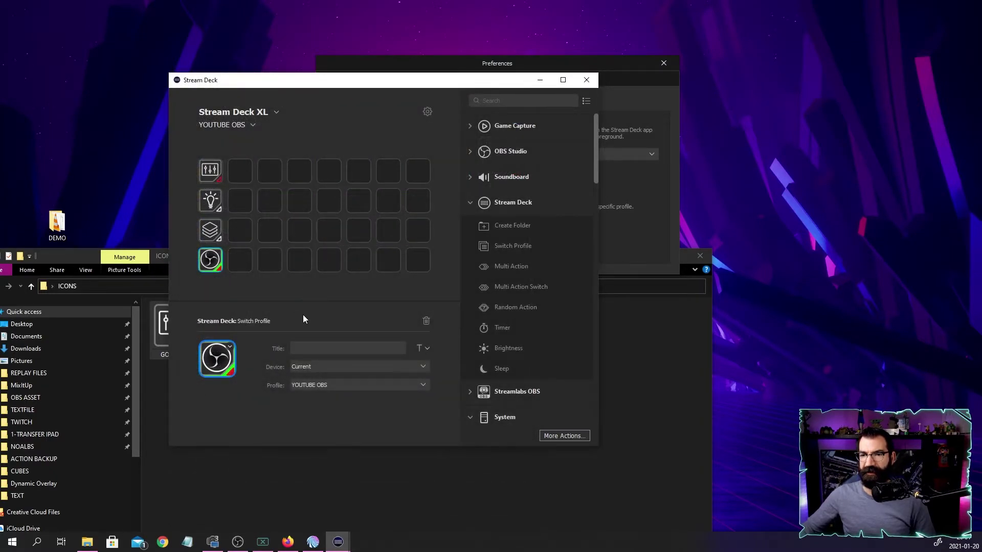
Step: Give the layers key in the YOUTUBE LAYER profile and the mixer key in YOUTUBE GOXLR their green highlighted icons
left_click(249, 124)
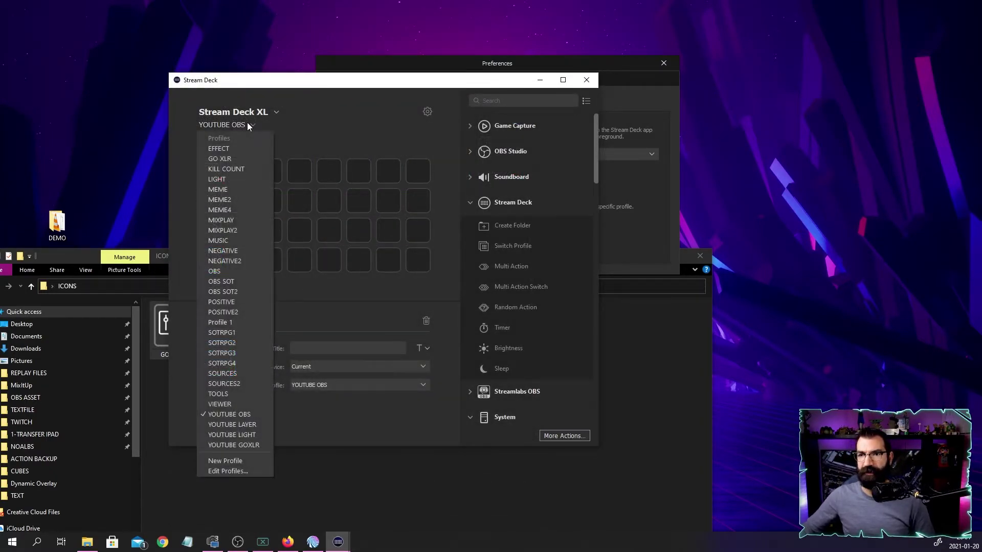
left_click(250, 424)
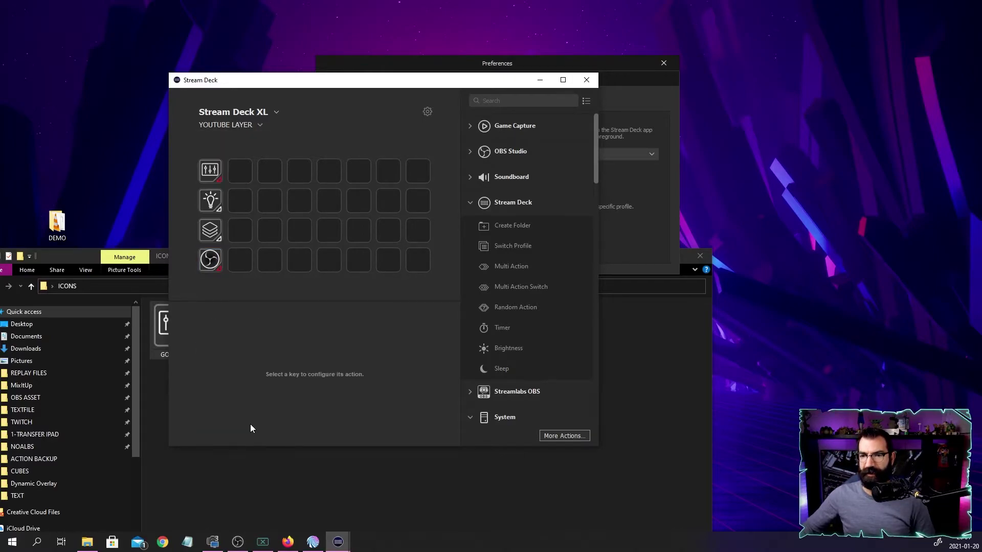
left_click(219, 231)
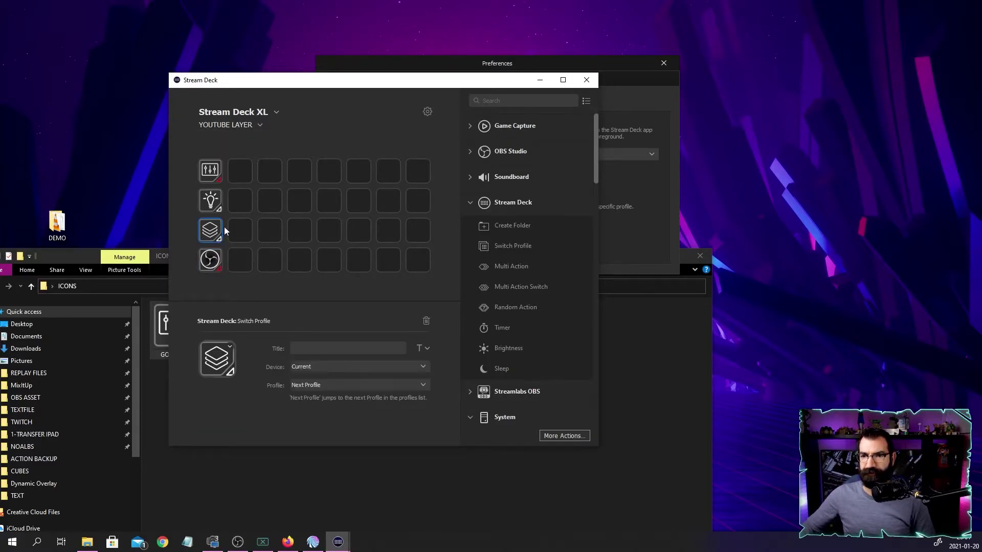
left_click(229, 347)
left_click(239, 357)
left_click(399, 213)
double_click(400, 213)
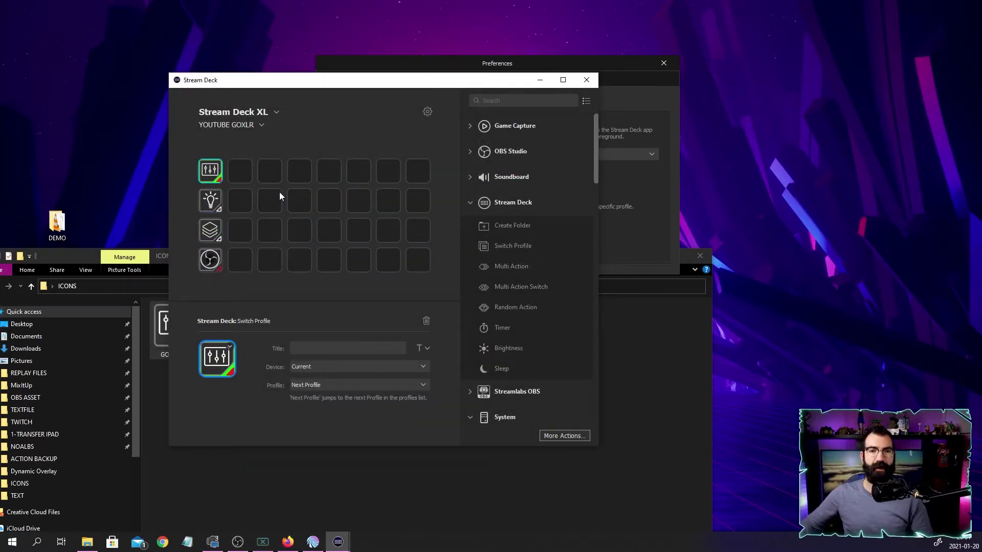
Step: Look through the YOUTUBE OBS, YOUTUBE LAYER and YOUTUBE LIGHT profiles to check each one's highlighted key
left_click(245, 126)
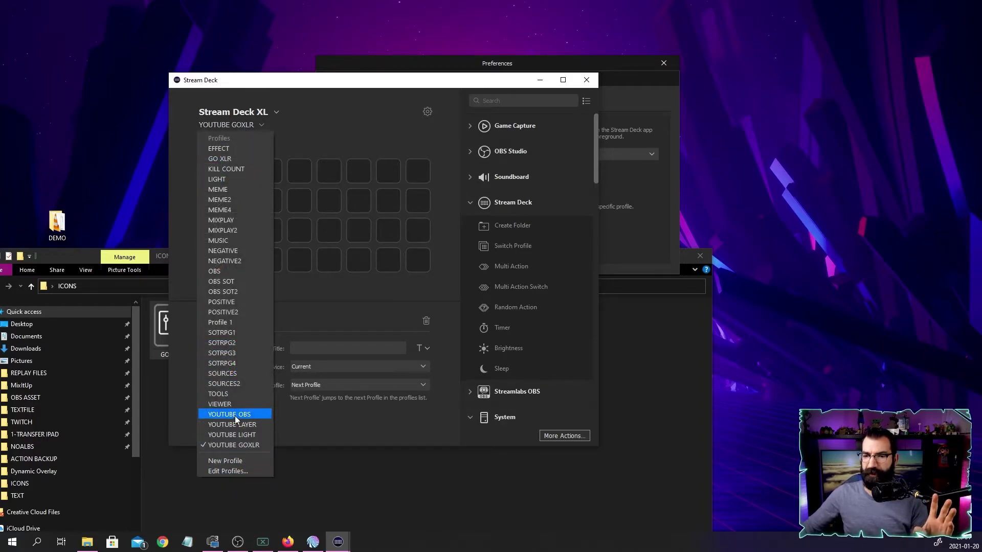
left_click(235, 412)
left_click(246, 126)
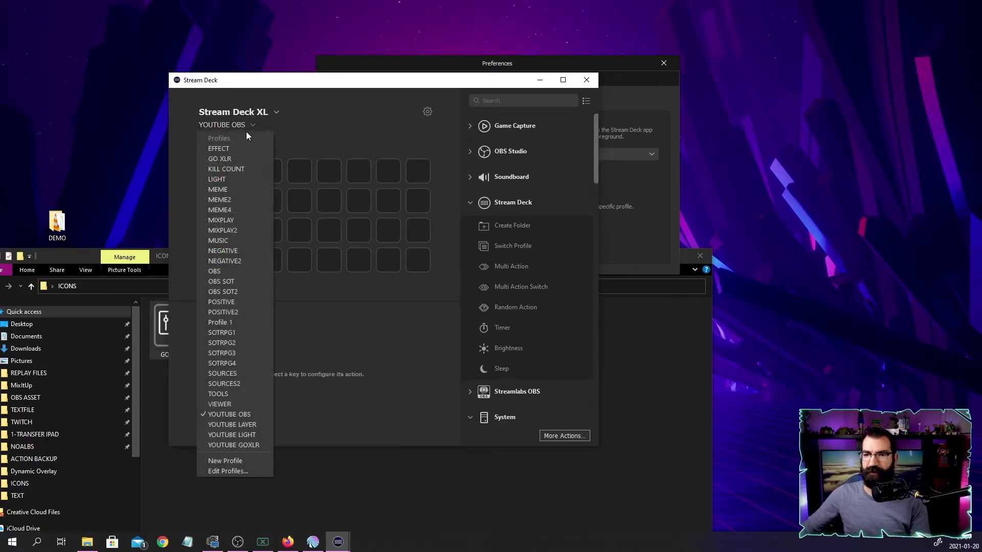
left_click(231, 423)
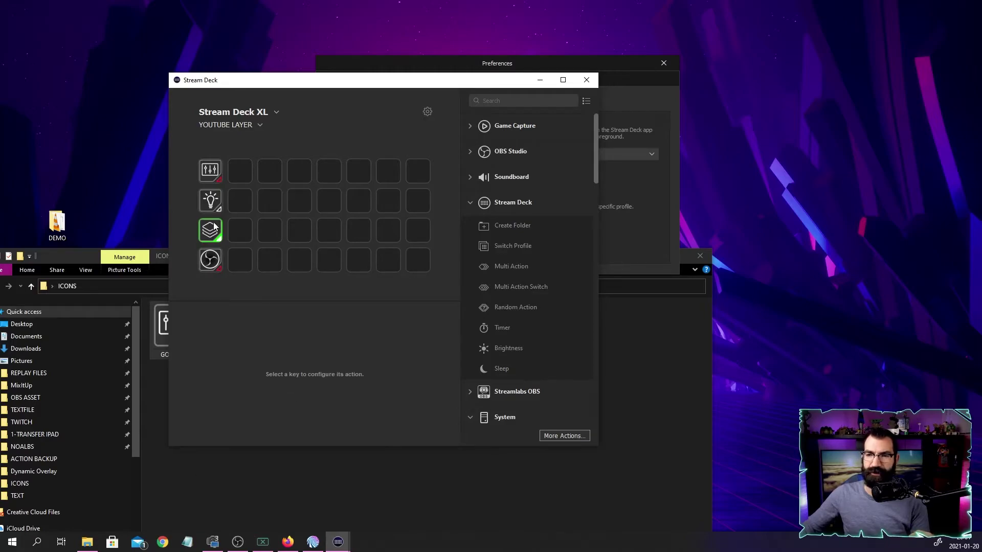
left_click(251, 125)
left_click(259, 463)
Step: Return to the YOUTUBE OBS profile and check which profile its layers, light and mixer keys switch to
left_click(246, 128)
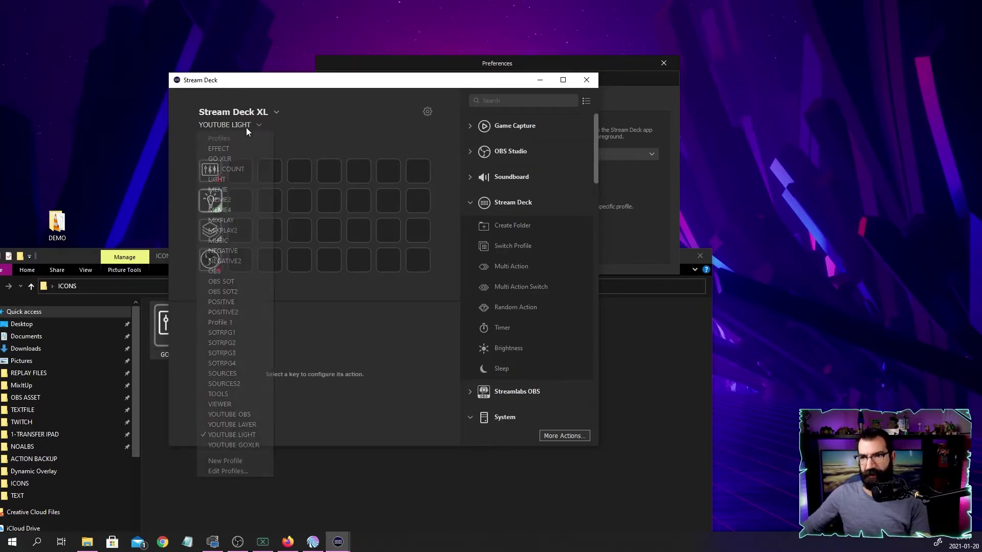
left_click(244, 415)
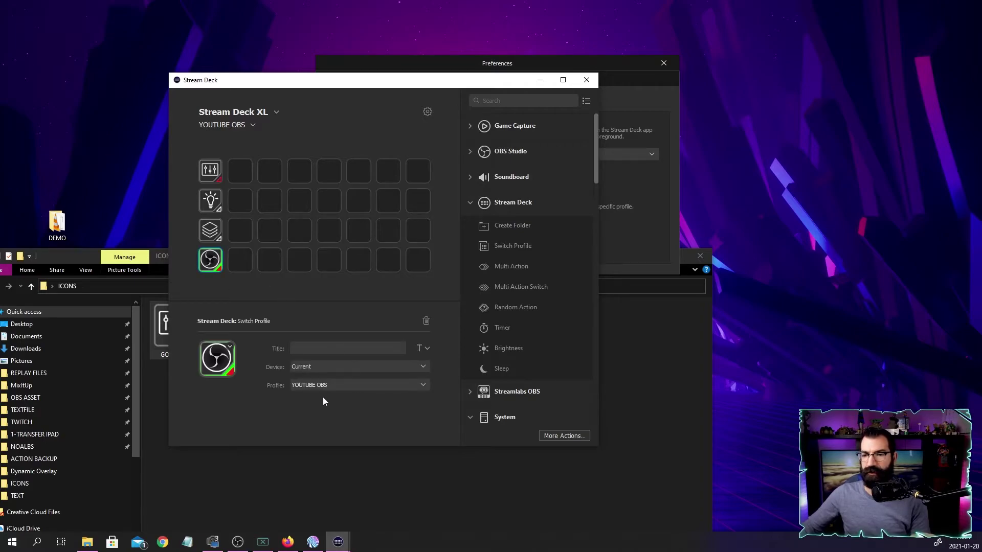
left_click(210, 233)
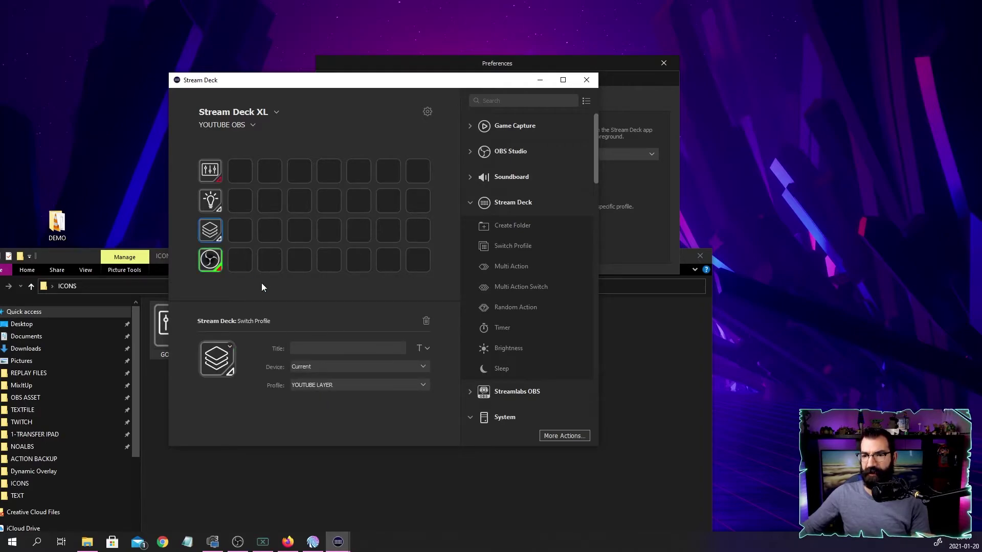
left_click(212, 203)
left_click(211, 174)
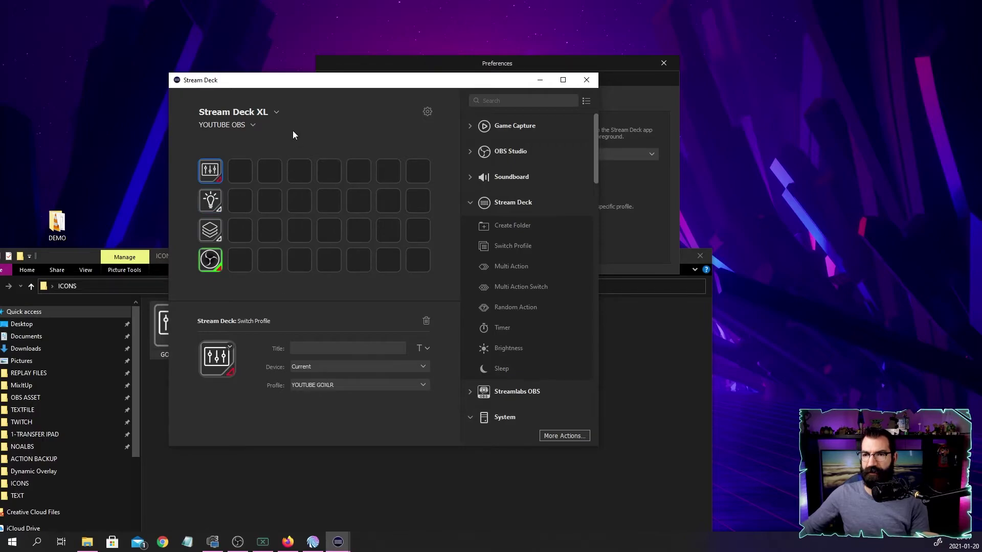
Step: Open the target profile choices of the layers key in the YOUTUBE LAYER and YOUTUBE LIGHT profiles
left_click(246, 127)
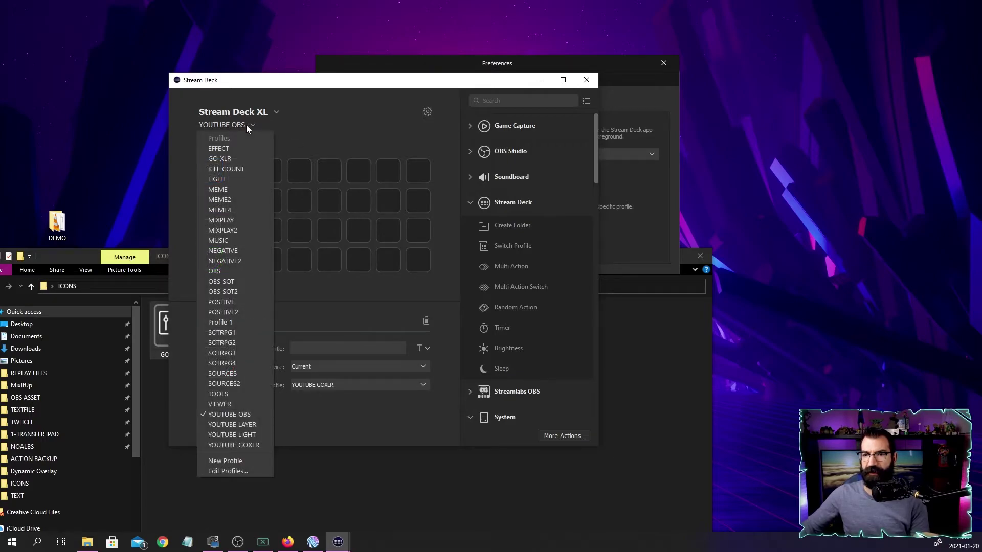
left_click(244, 425)
left_click(212, 242)
left_click(358, 383)
left_click(354, 383)
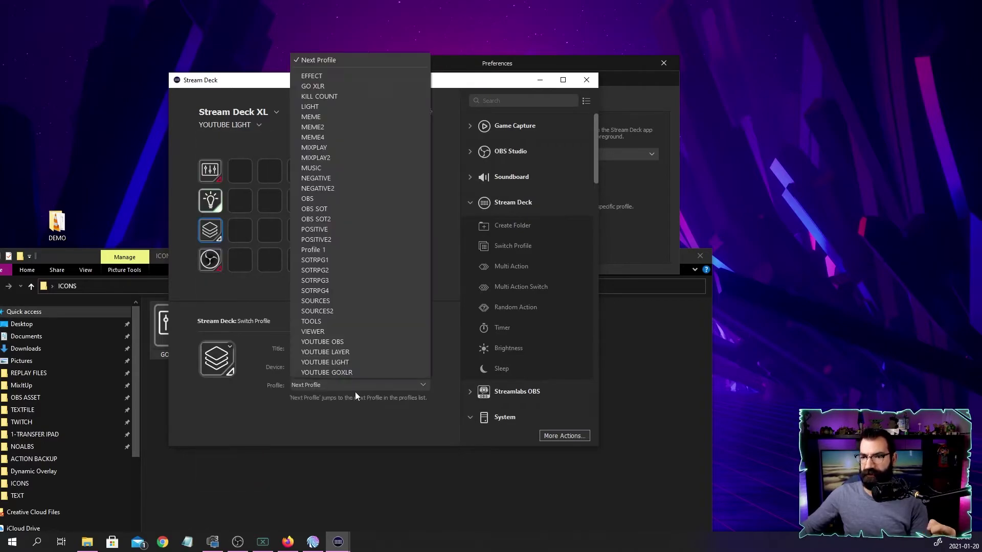
left_click(355, 391)
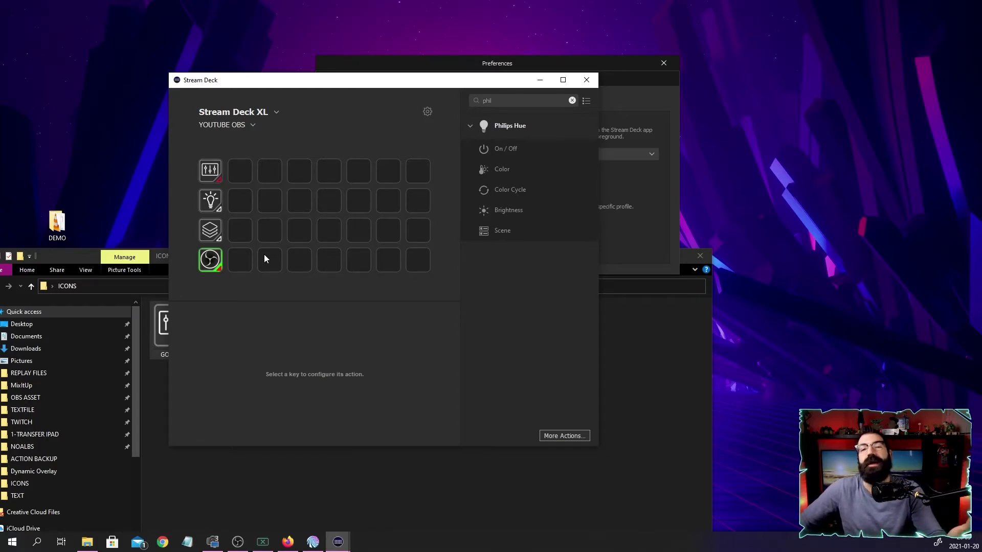
Step: Duplicate the YOUTUBE OBS profile in the preferences and rename the copy YOUTUBE OBS2
left_click(219, 260)
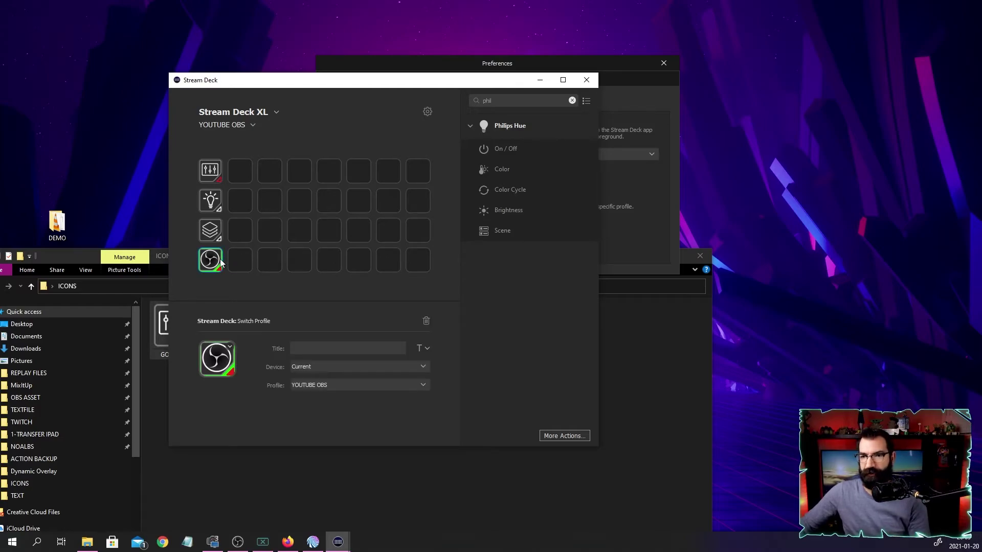
left_click_drag(578, 65, 649, 73)
right_click(455, 202)
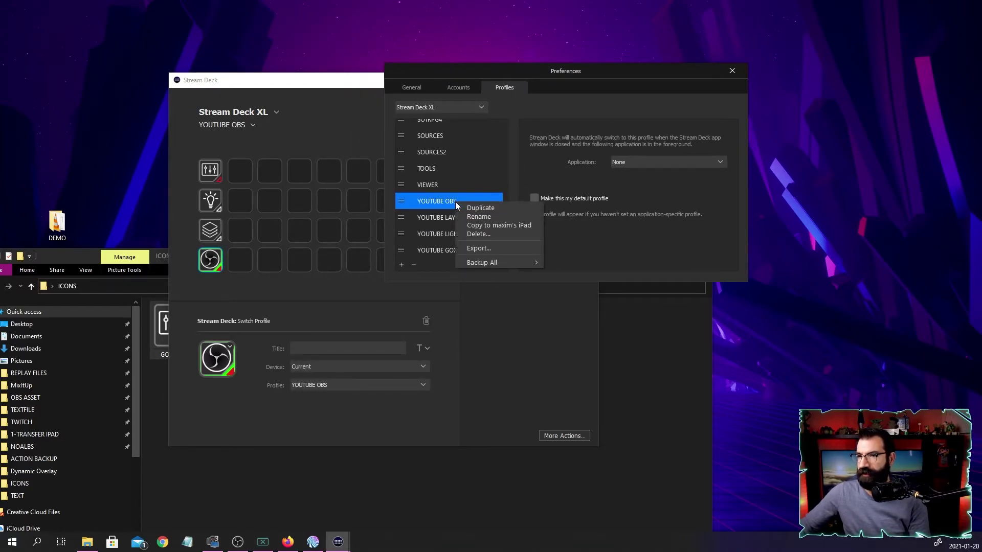
left_click(473, 207)
right_click(466, 210)
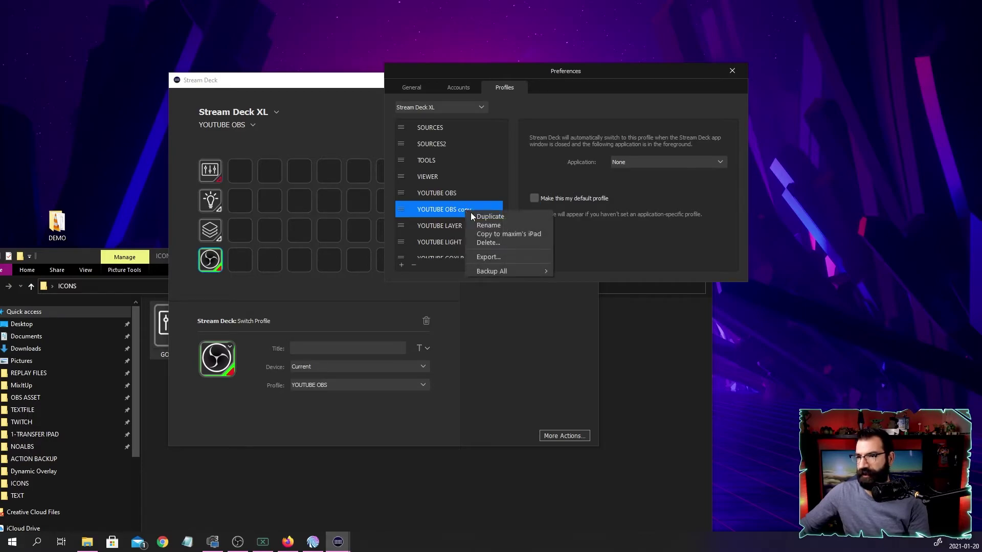
left_click(499, 226)
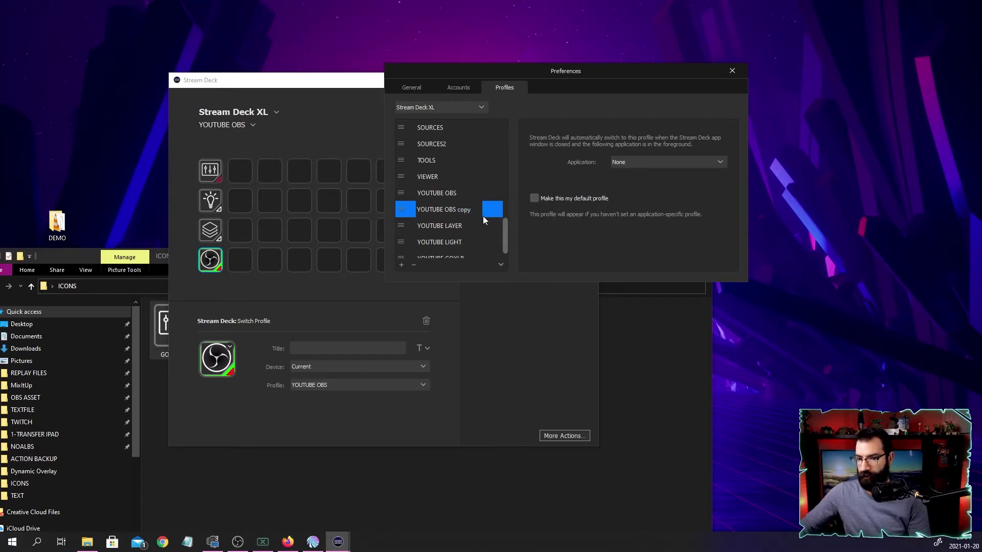
type("2")
left_click(471, 190)
Step: Set the OBS key in the YOUTUBE OBS profile to switch to the YOUTUBE OBS2 profile
left_click(351, 151)
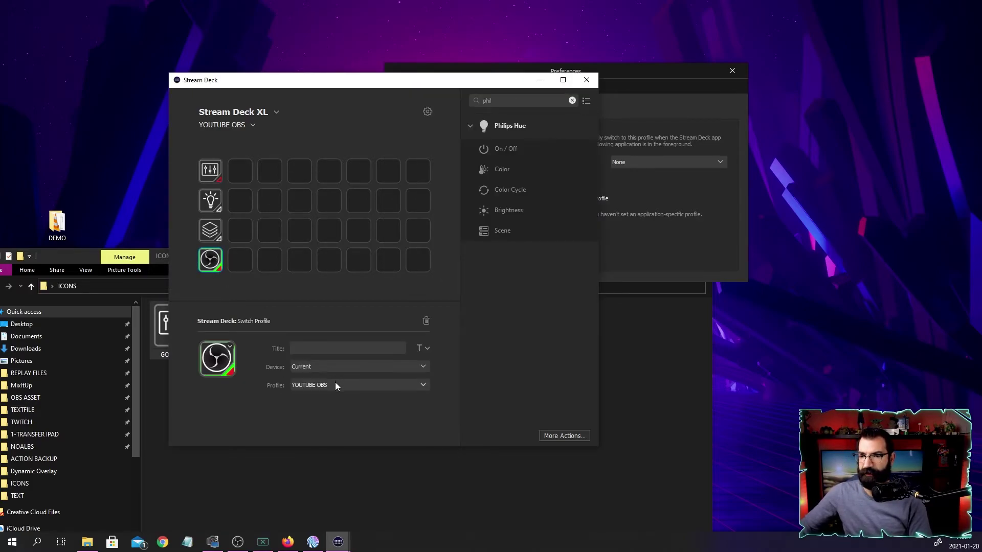
left_click(336, 384)
left_click(340, 341)
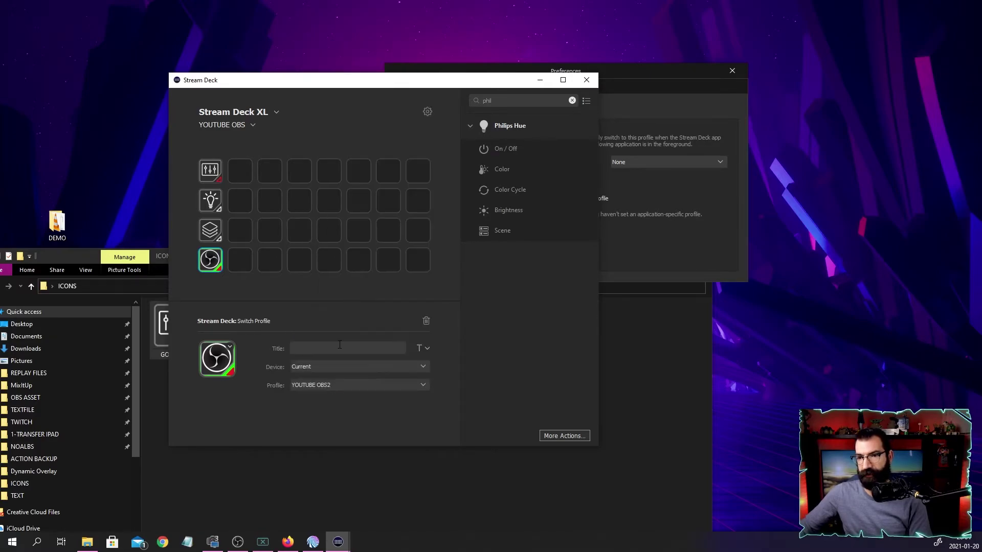
Step: Open the YOUTUBE OBS2 profile and make its OBS key switch to the YOUTUBE OBS profile
left_click(242, 126)
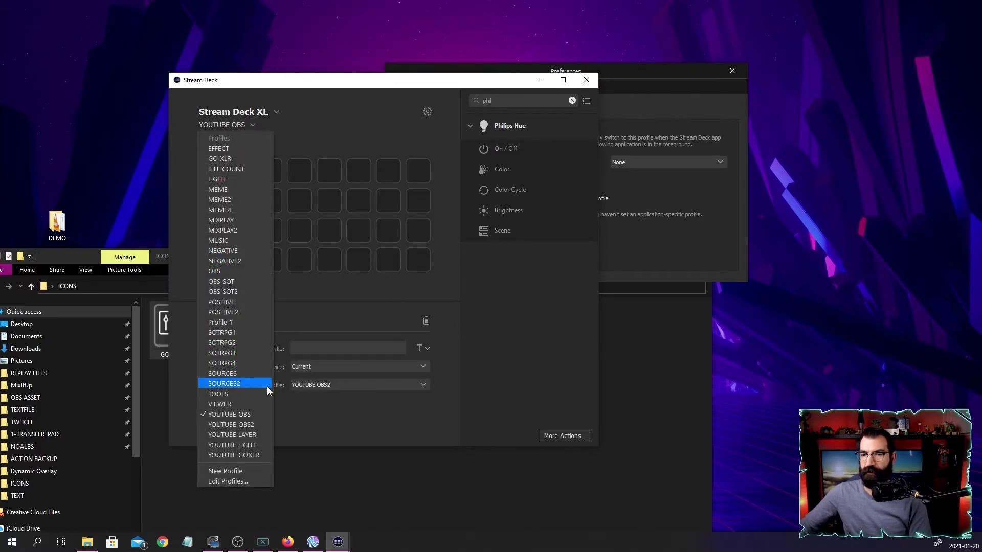
left_click(251, 426)
left_click(210, 259)
left_click(333, 386)
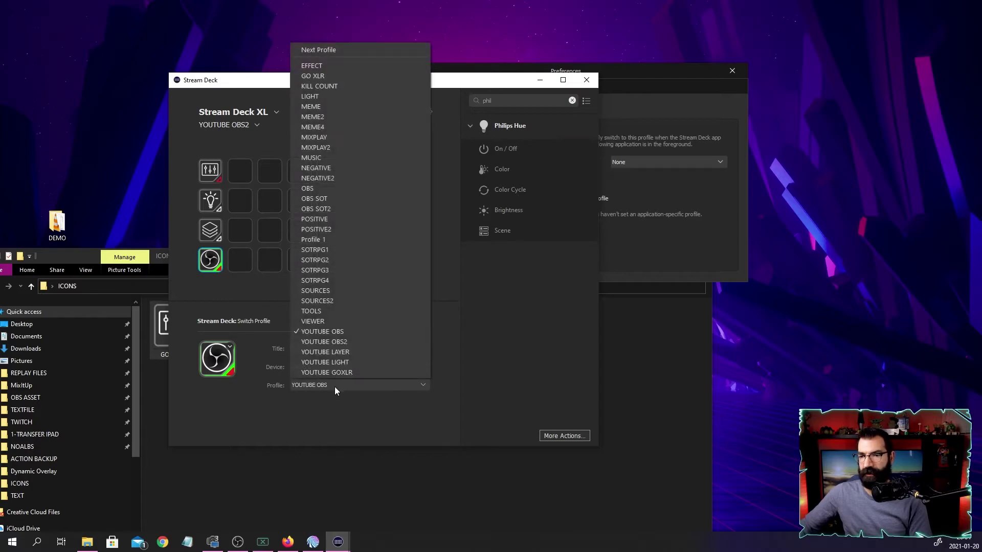
left_click(347, 332)
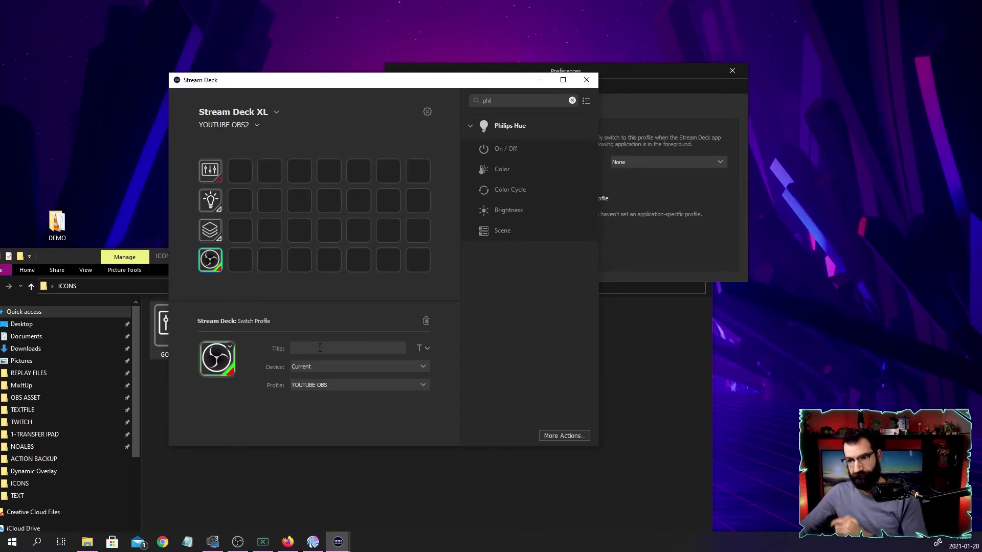
Step: Title the OBS key in the YOUTUBE OBS2 profile 2
type("@")
key("BackSpace")
type("2")
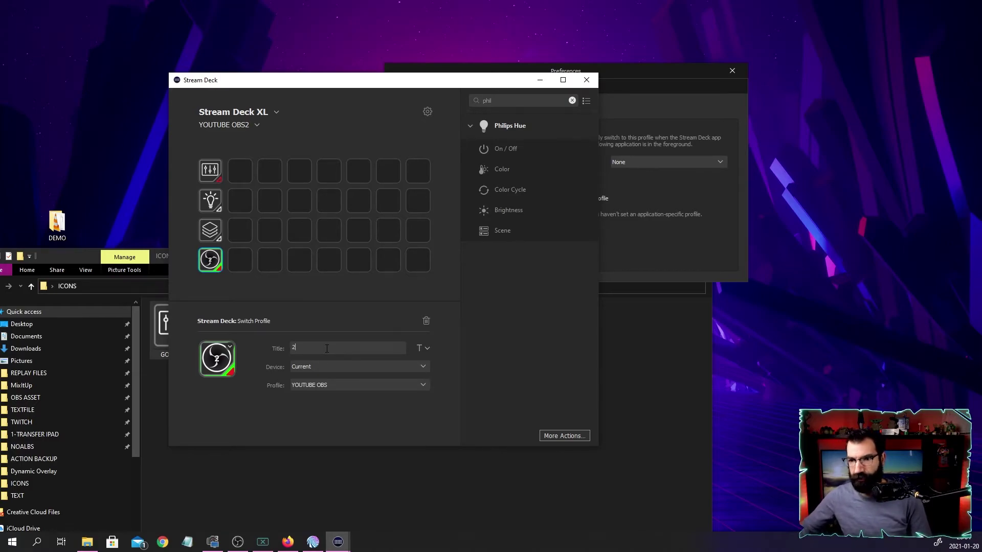
Step: Switch back to editing the YOUTUBE OBS profile and its OBS key
left_click(225, 122)
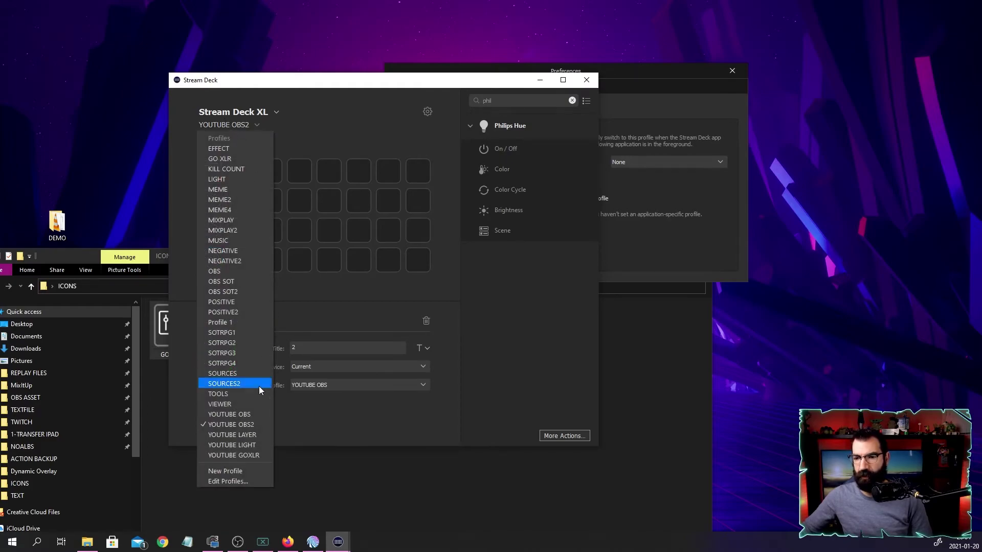
left_click(255, 414)
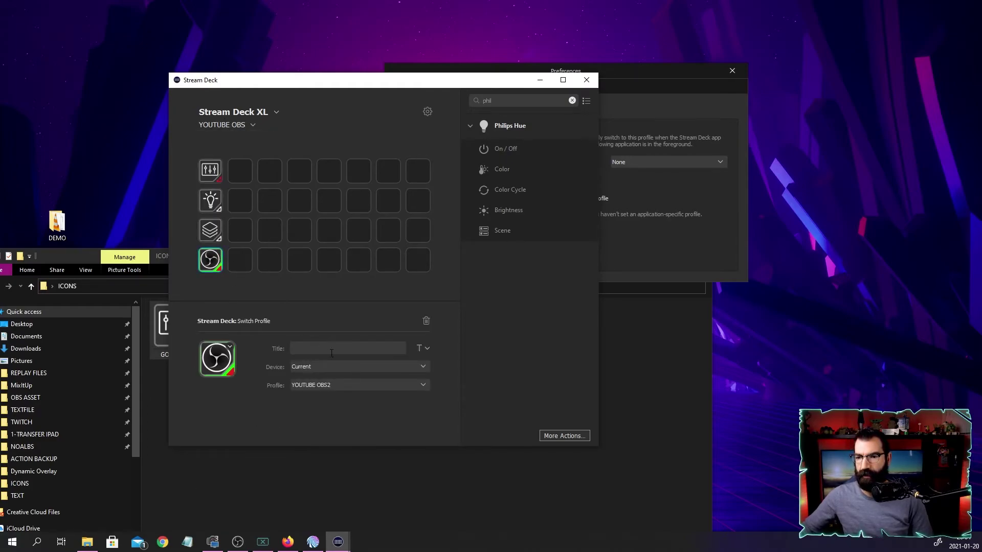